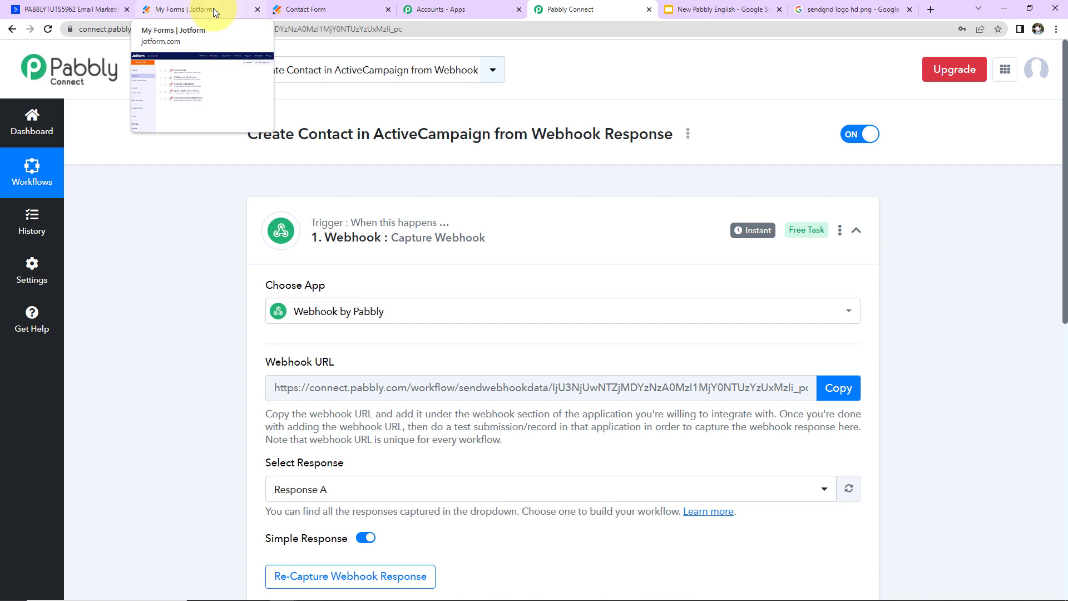
- Collapse the webhook trigger, then review the submitted Jotform contact form and the new ActiveCampaign contact
click(856, 231)
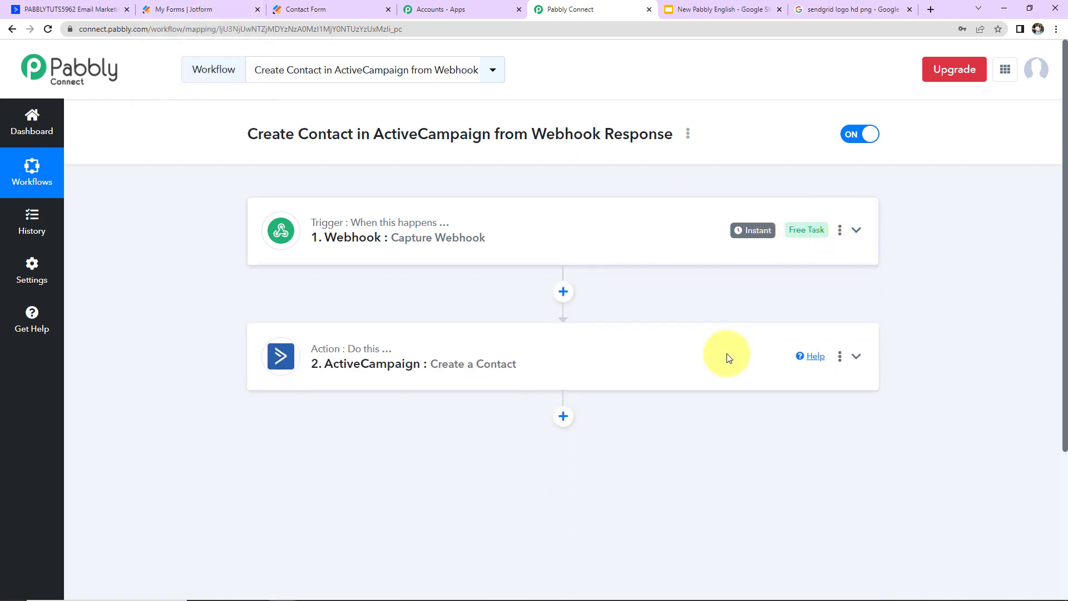
scroll(612, 357, down, 2)
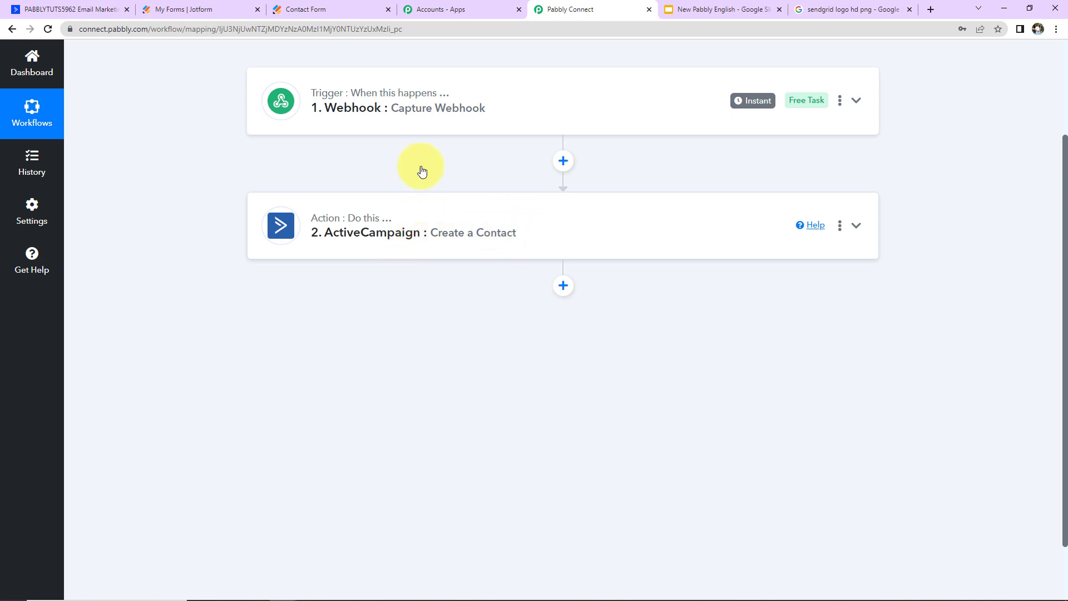
click(303, 9)
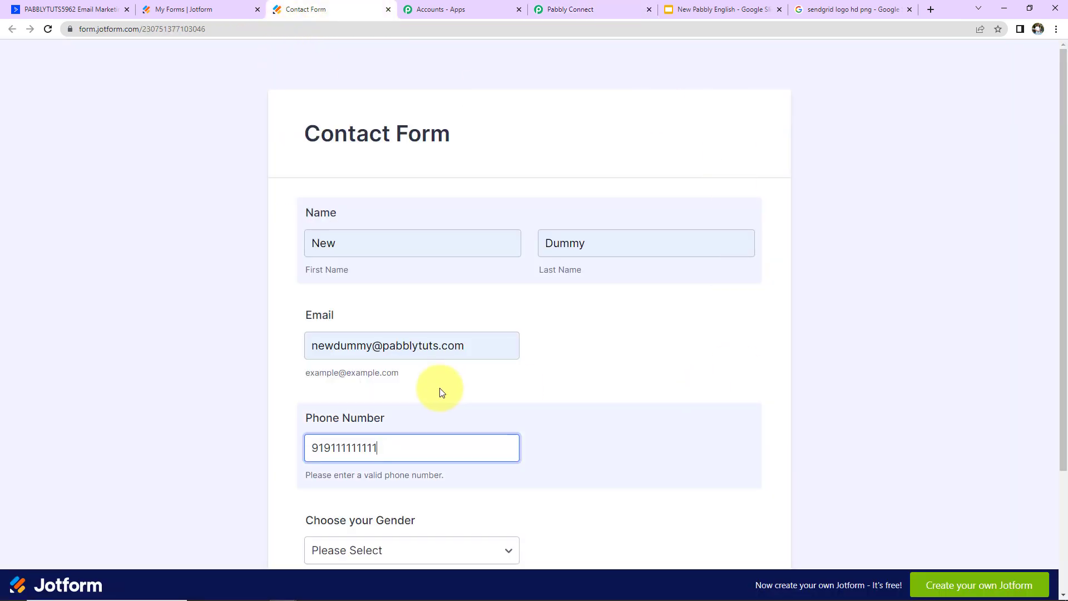
click(73, 10)
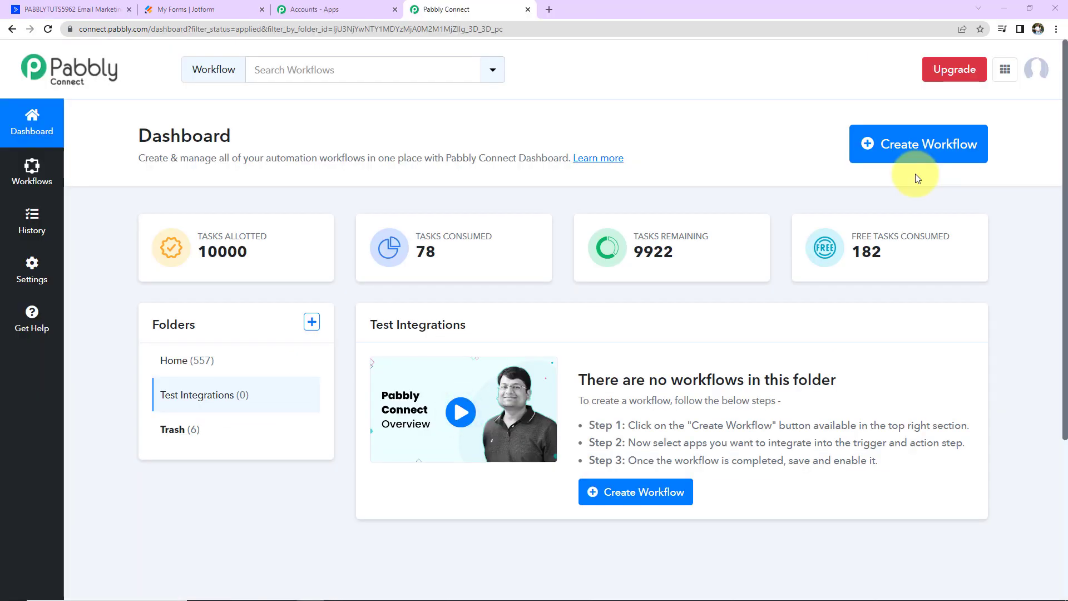
- Create a new workflow named 'Create Contact in ActiveCampaign from Webhook Response'
click(912, 154)
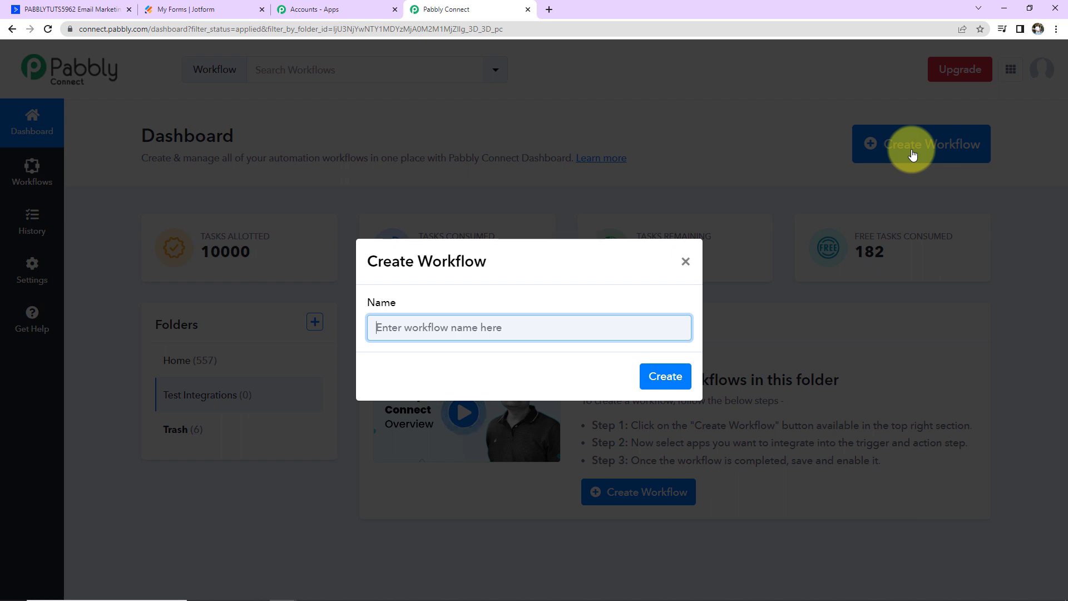
text(Create Contact in ActiveCampaign from Webhook Response)
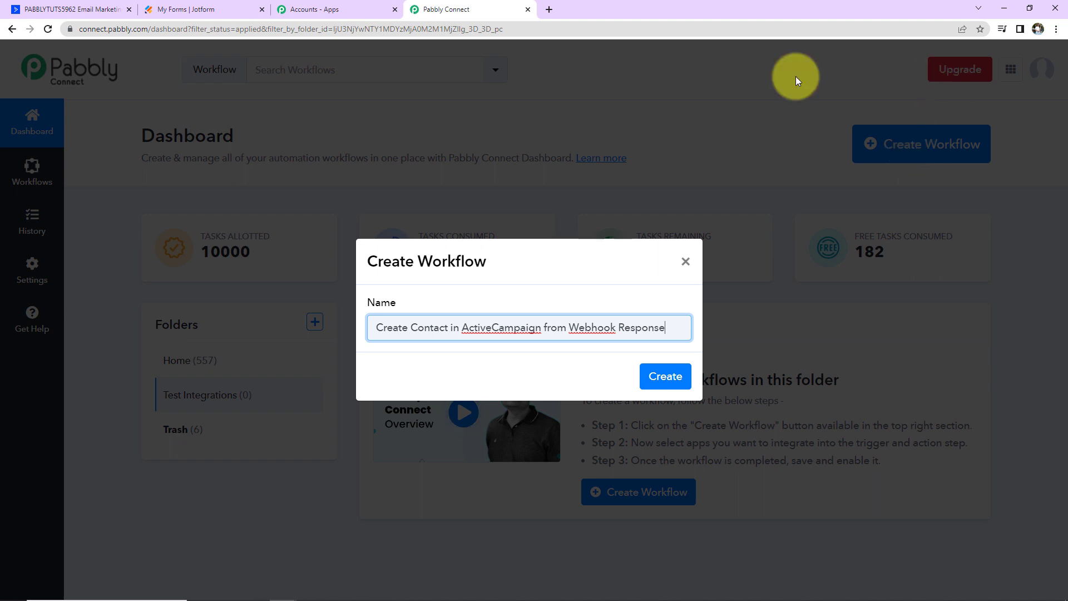
click(656, 380)
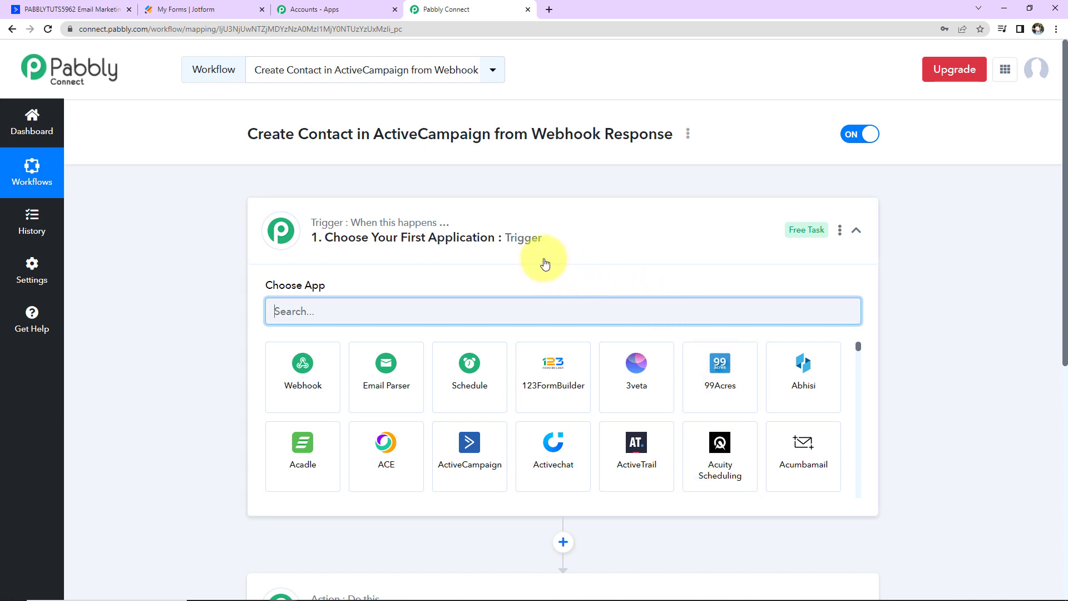
- Scroll down to the trigger step's Choose App search box
scroll(544, 264, down, 2)
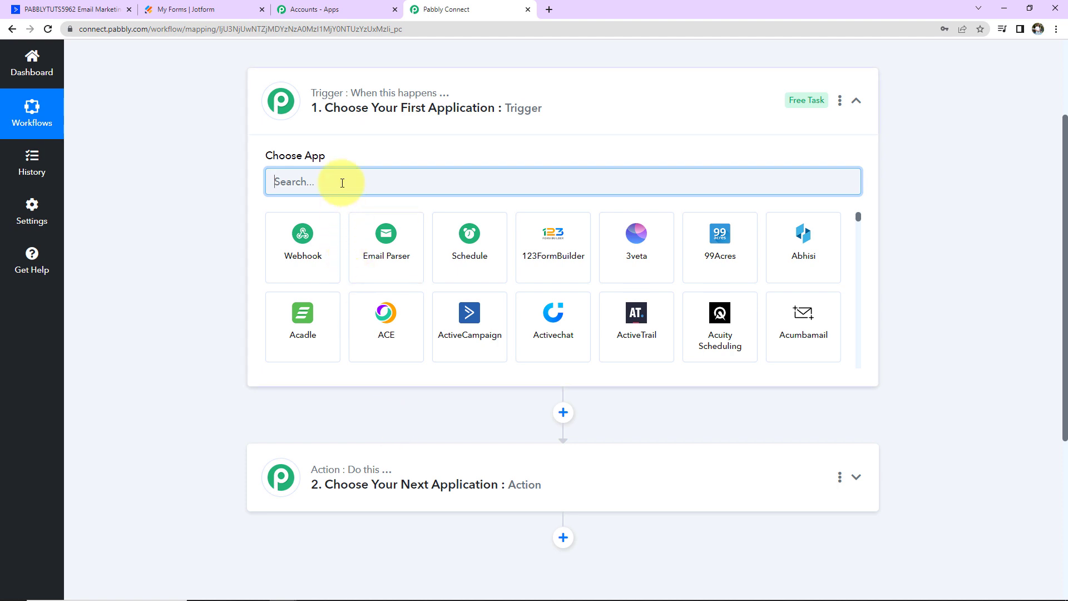
- Make Webhook the trigger app and copy its URL so it waits for a response
text(webhook)
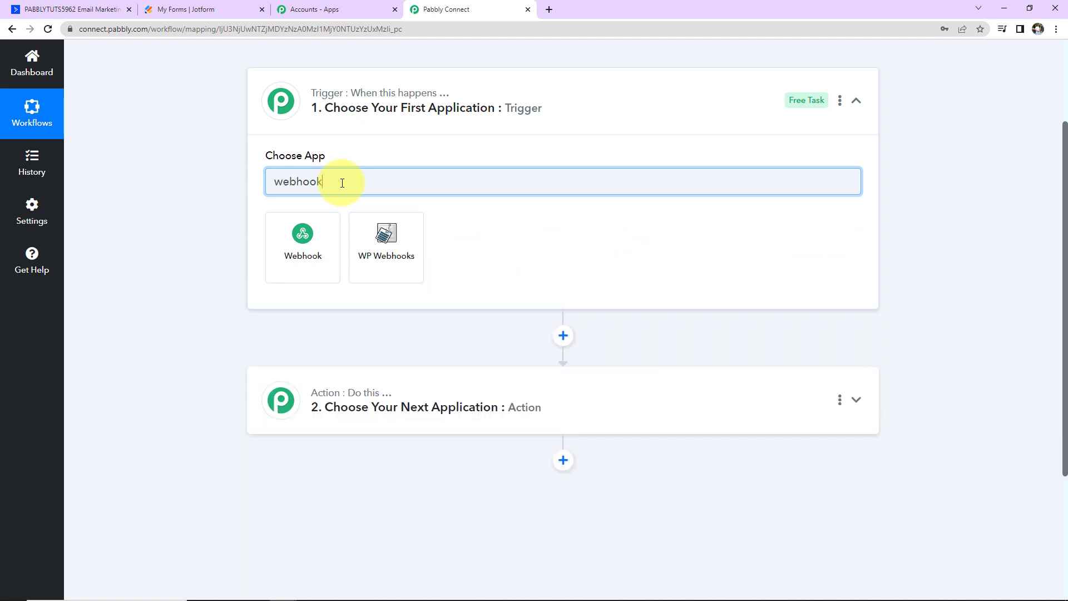
click(329, 232)
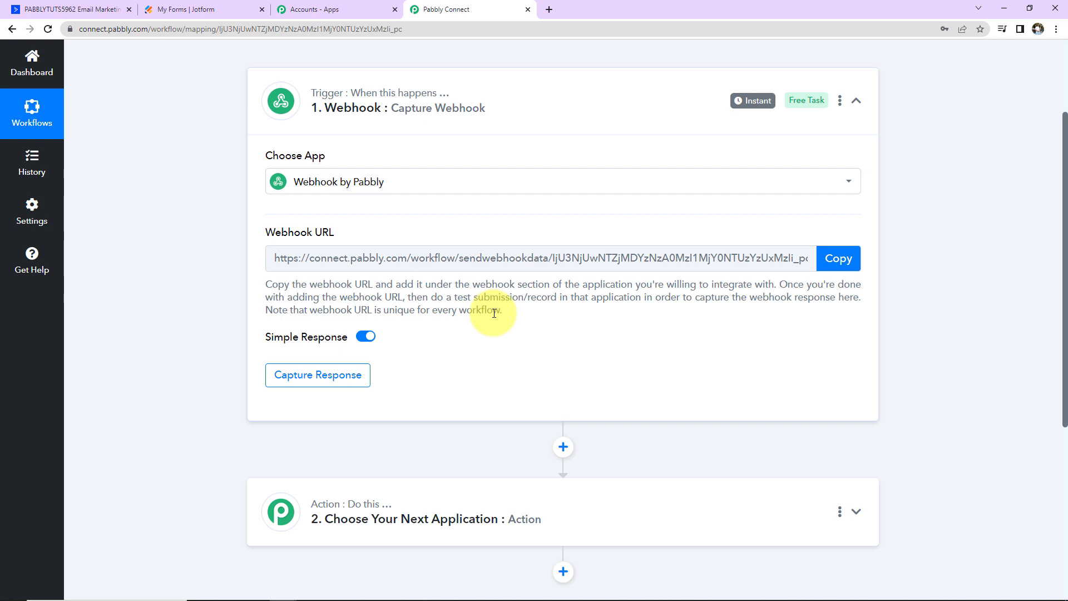
click(838, 258)
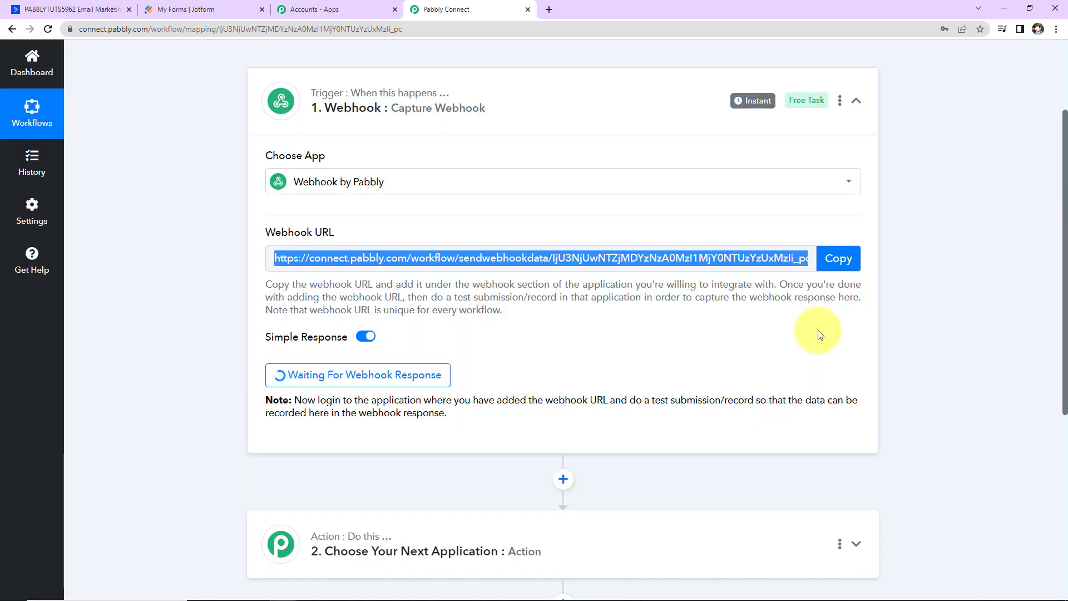
click(210, 9)
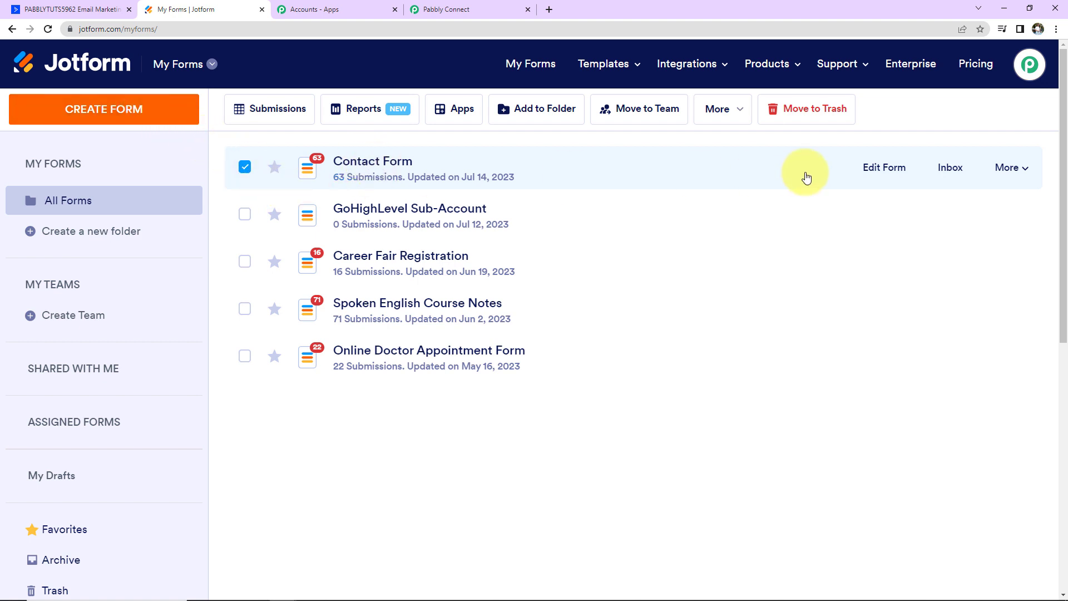
- Add a WebHooks integration to Jotform's Contact Form that uses the copied Pabbly webhook URL
click(869, 170)
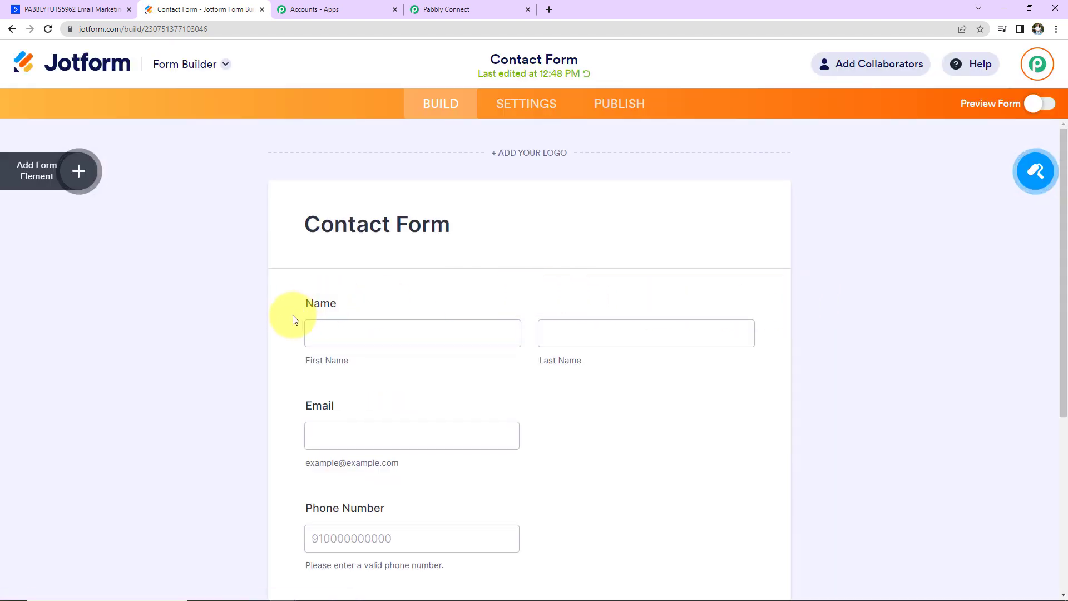
scroll(612, 371, down, 3)
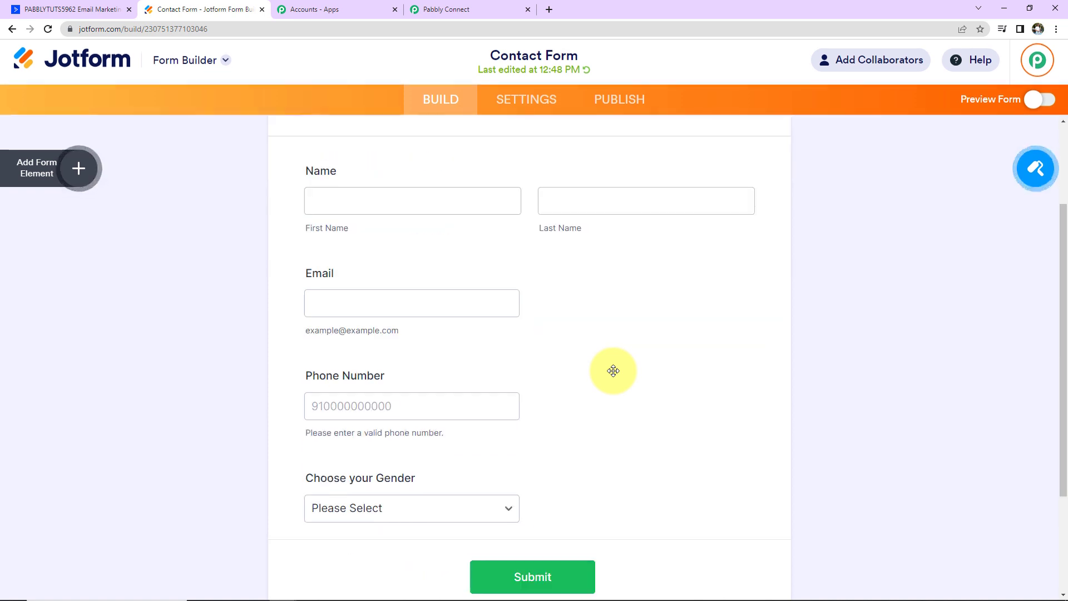
scroll(613, 370, down, 1)
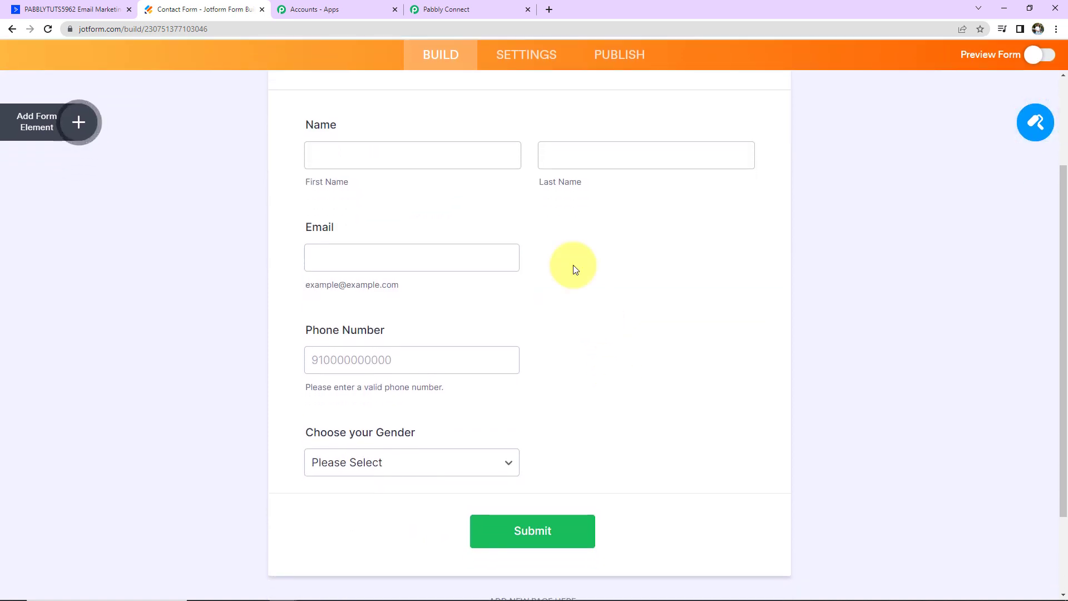
click(533, 63)
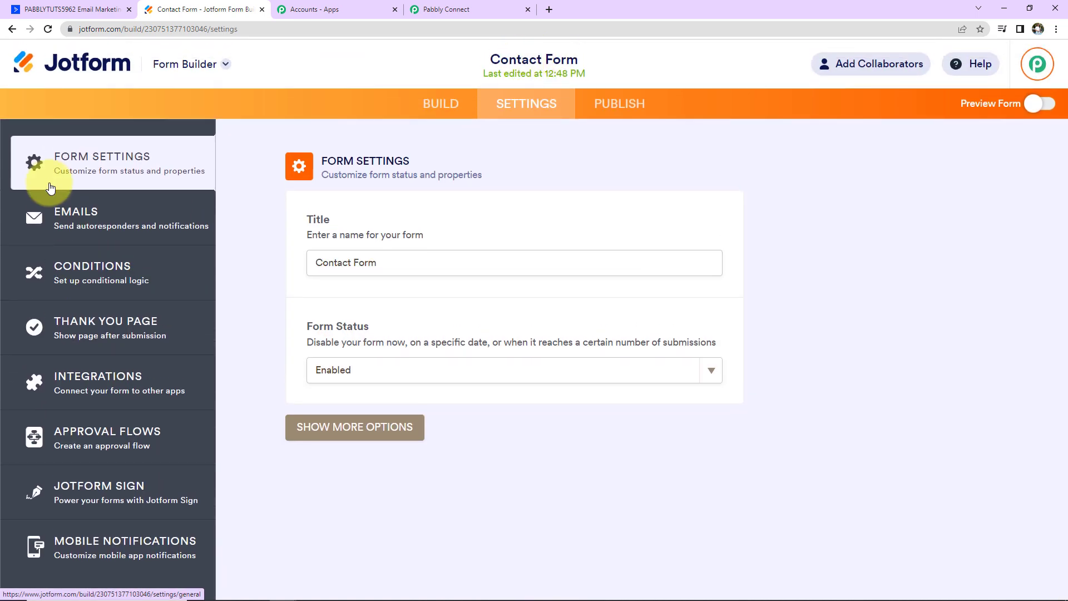
click(111, 381)
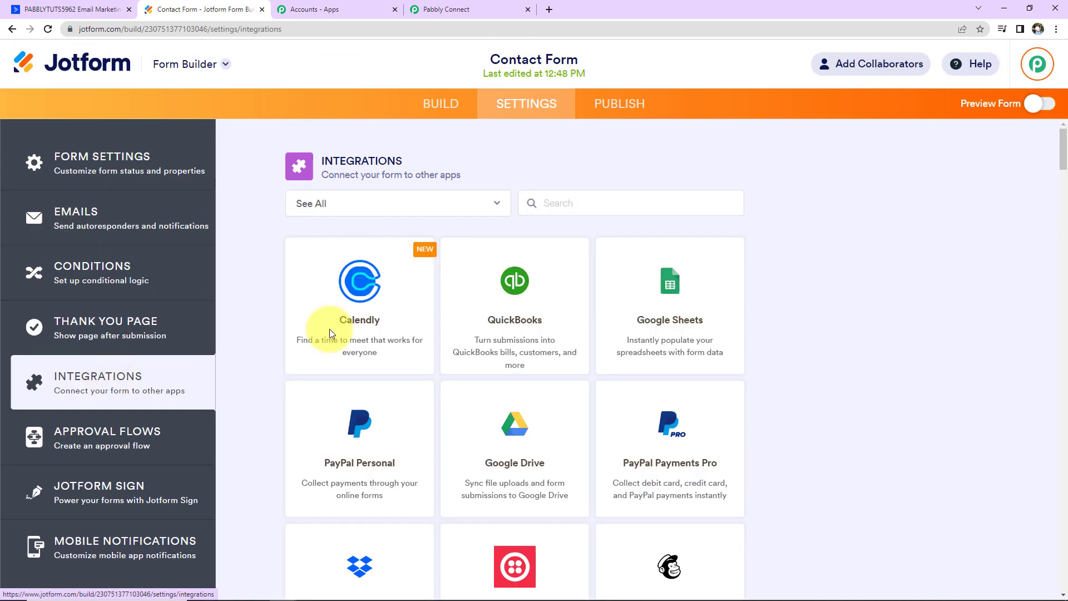
click(561, 201)
text(web)
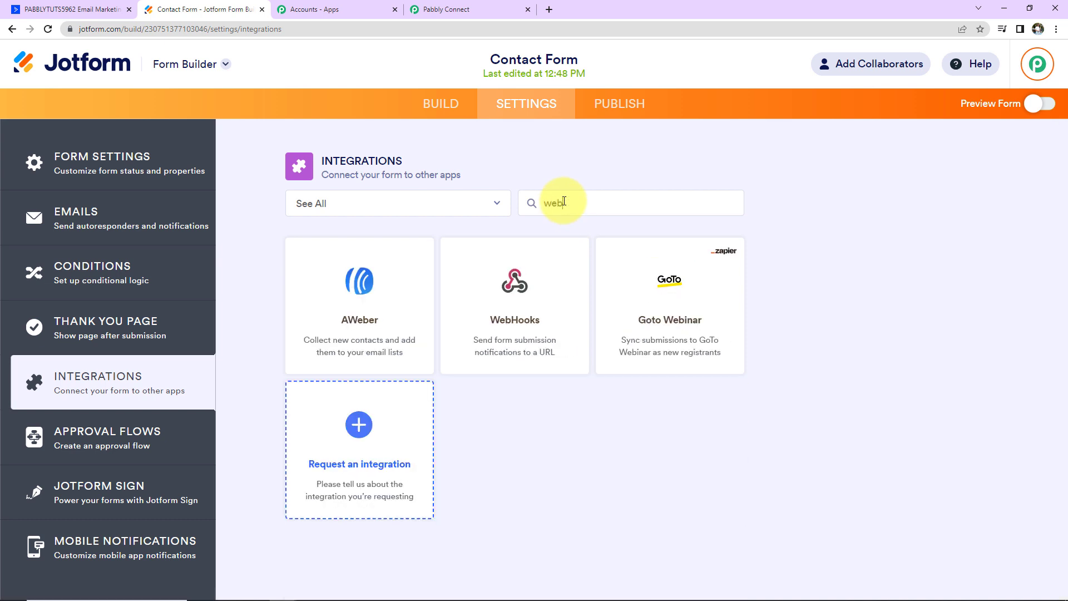
text(hoo)
click(424, 294)
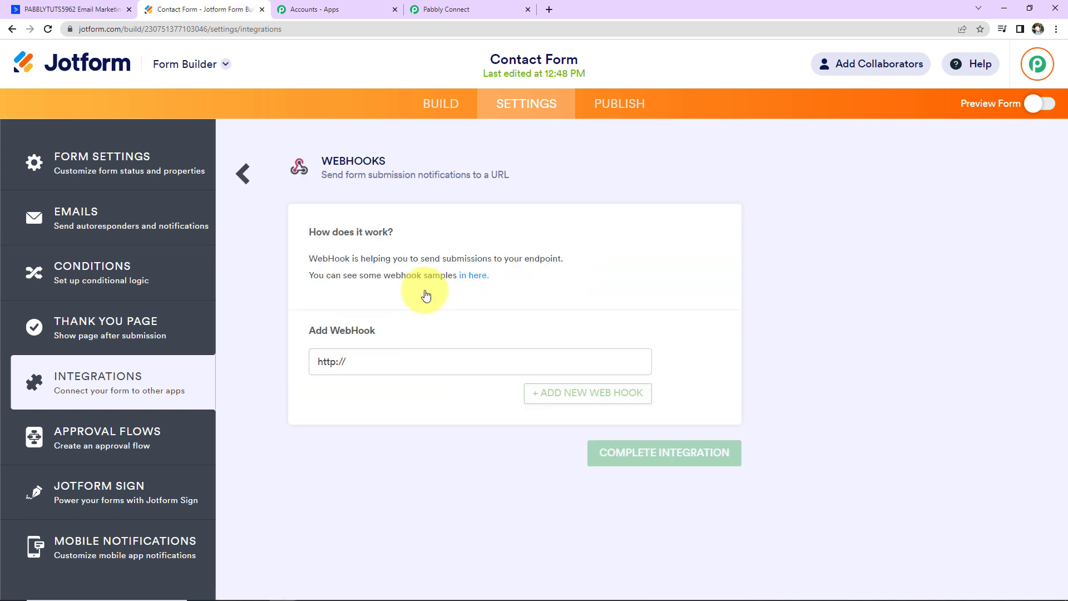
click(329, 362)
key(ctrl+v)
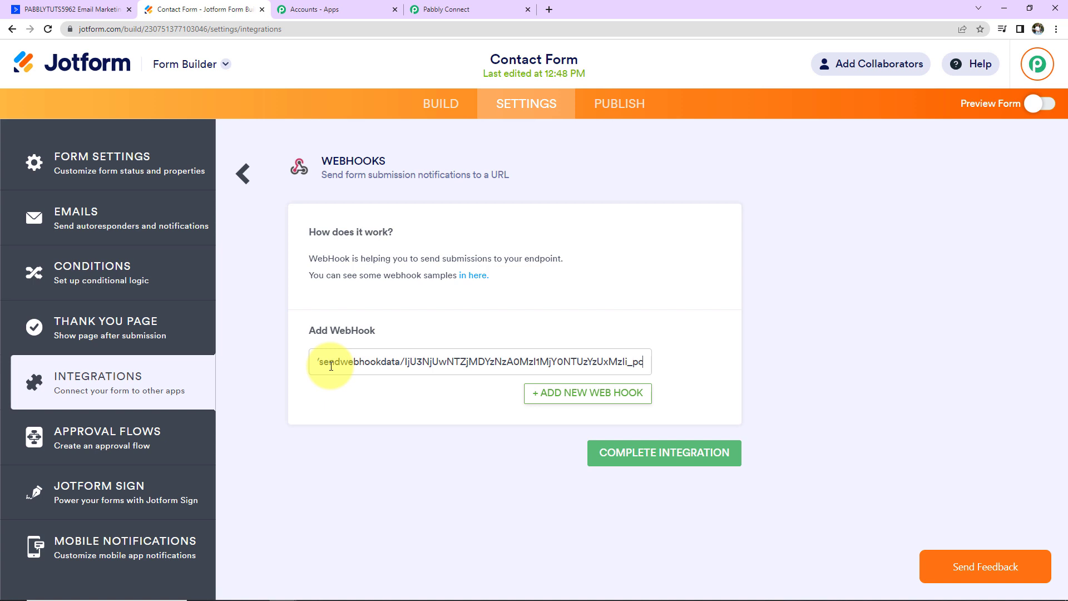
click(643, 464)
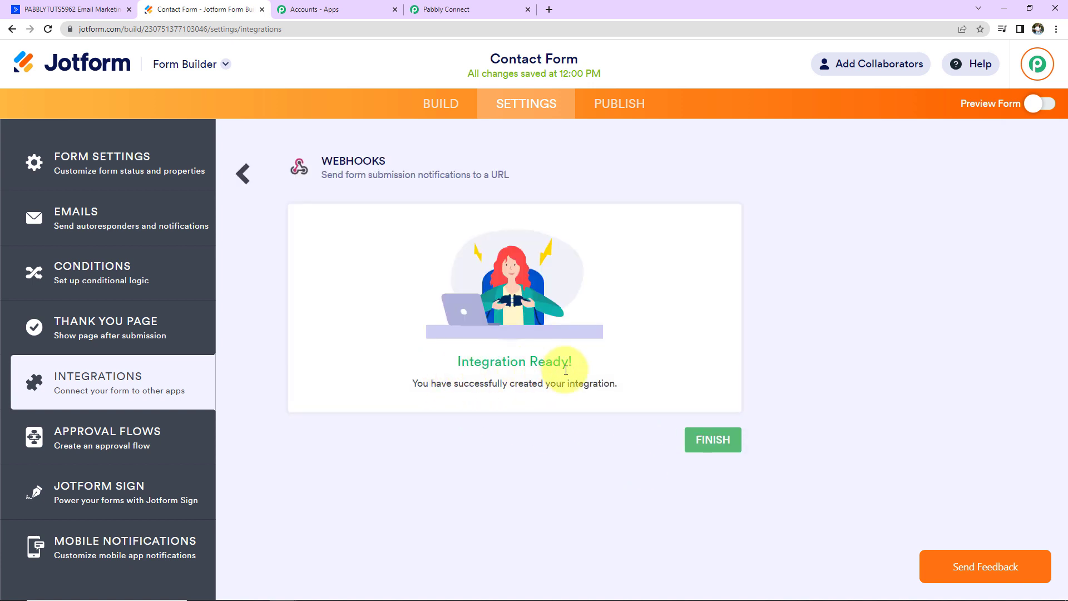
click(451, 11)
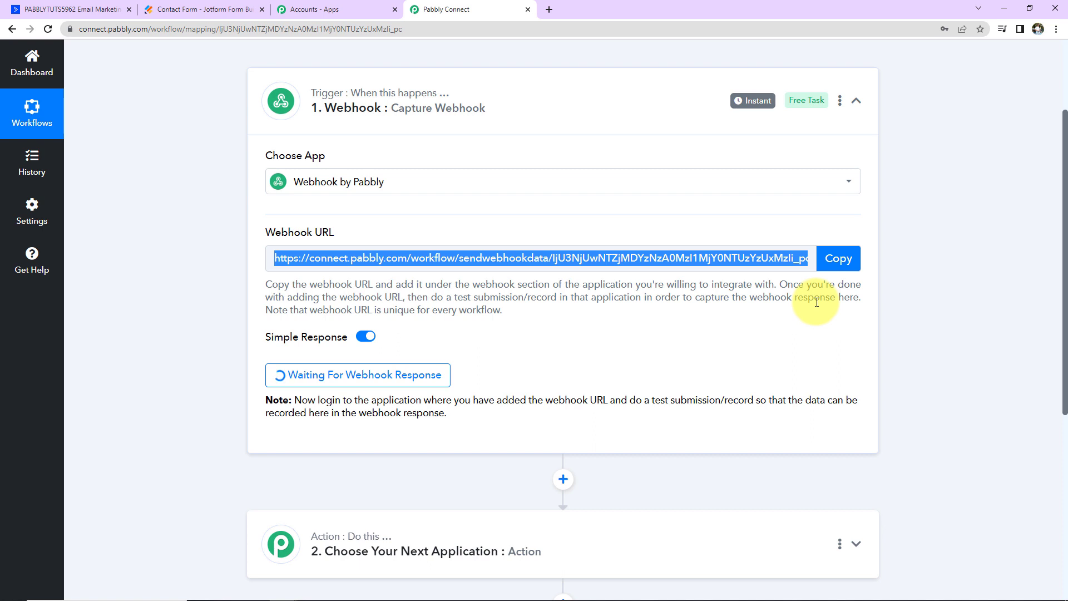
- Open the live Contact Form from the Jotform builder's preview
click(215, 10)
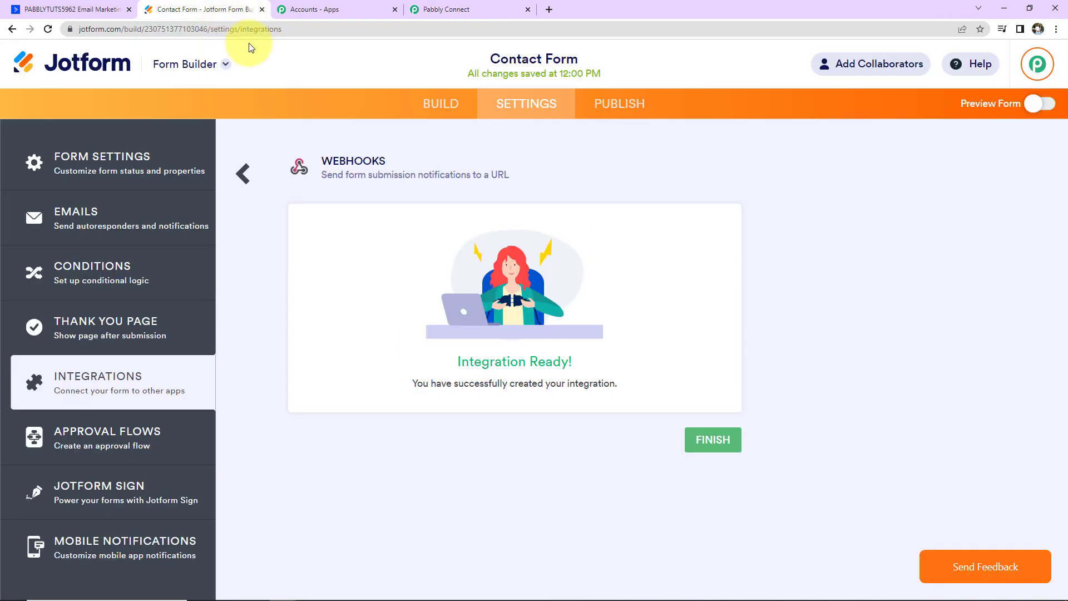
click(1004, 105)
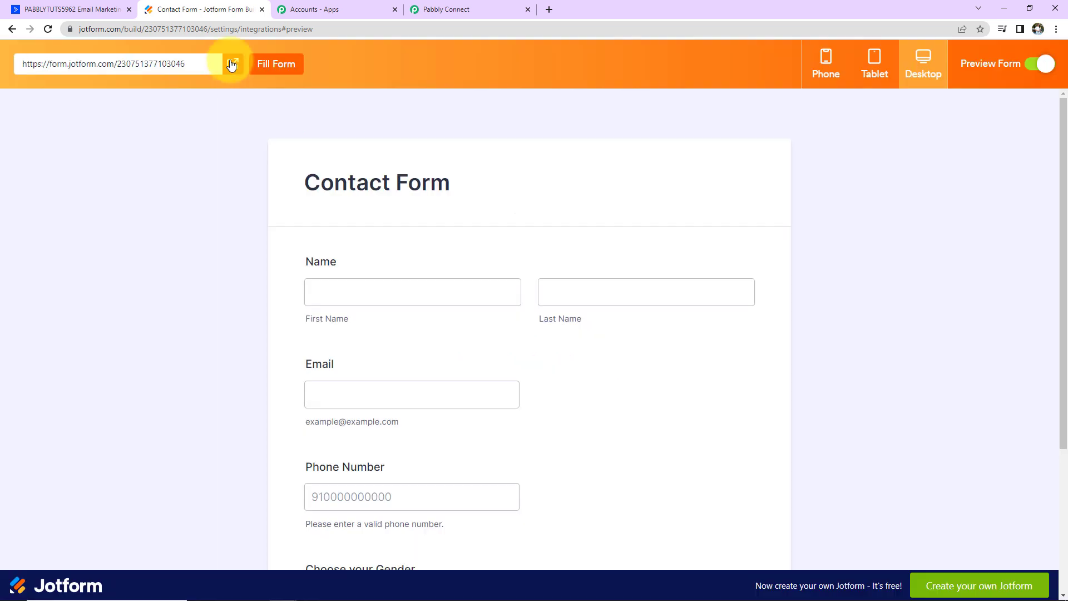
click(232, 64)
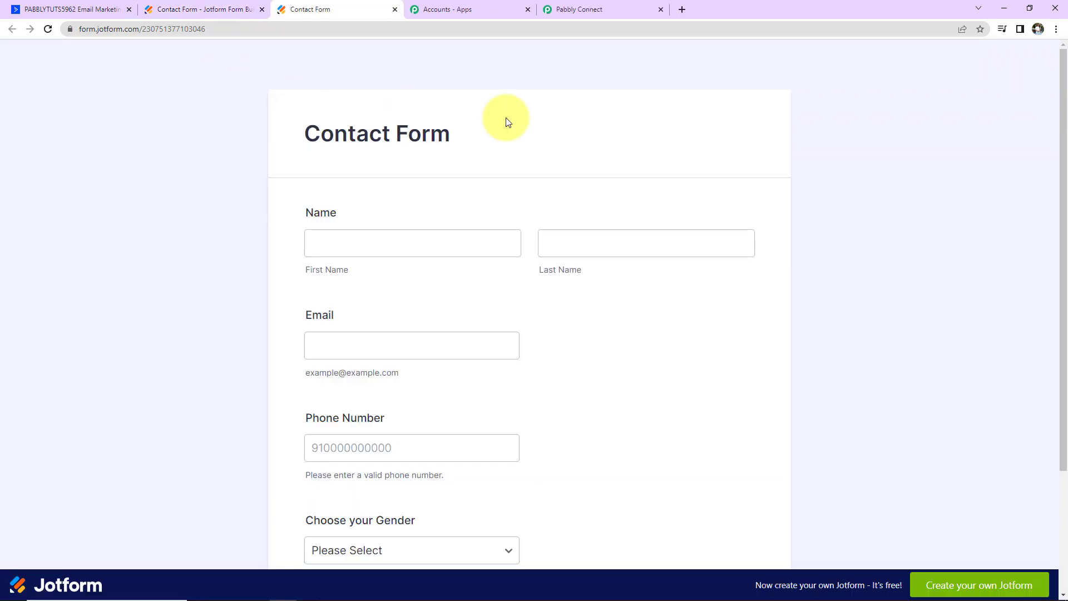
click(567, 437)
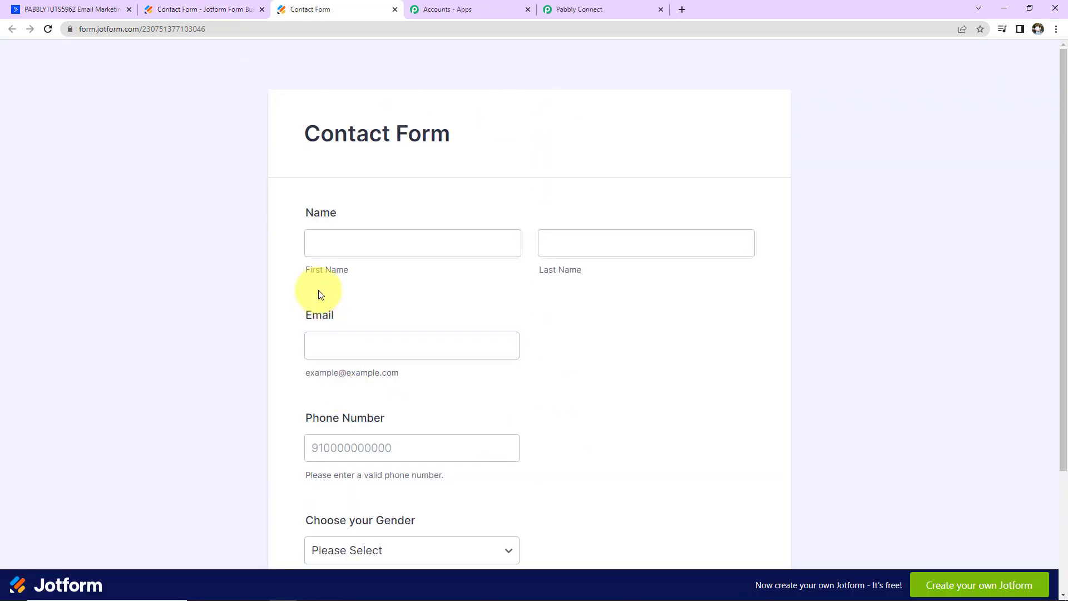
- Autofill the saved test contact, replace the phone number, choose gender Male, and submit
click(341, 243)
click(570, 259)
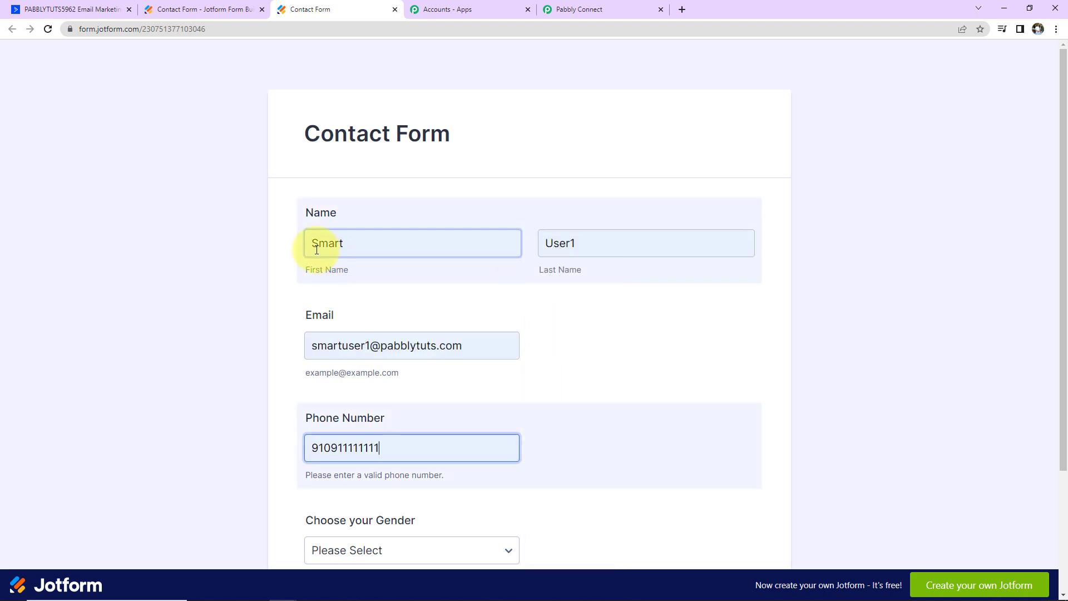
click(562, 244)
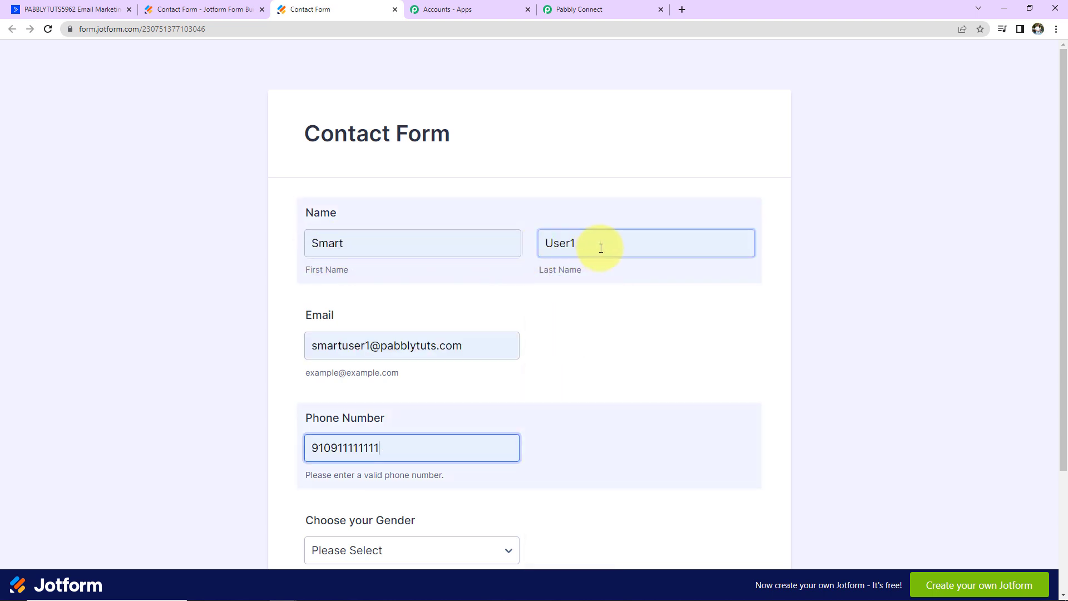
click(436, 343)
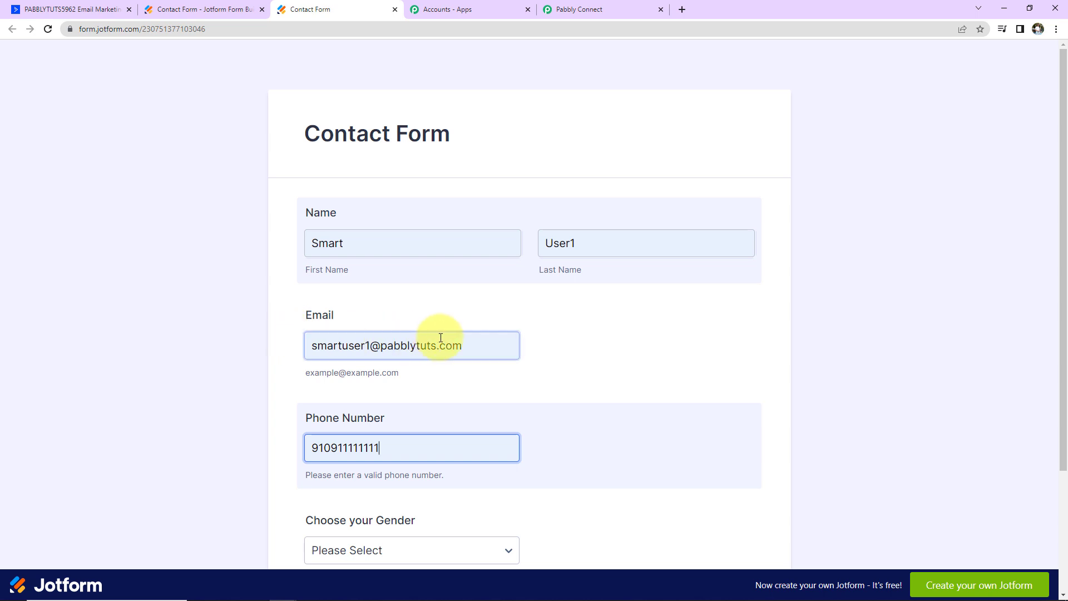
scroll(479, 337, down, 3)
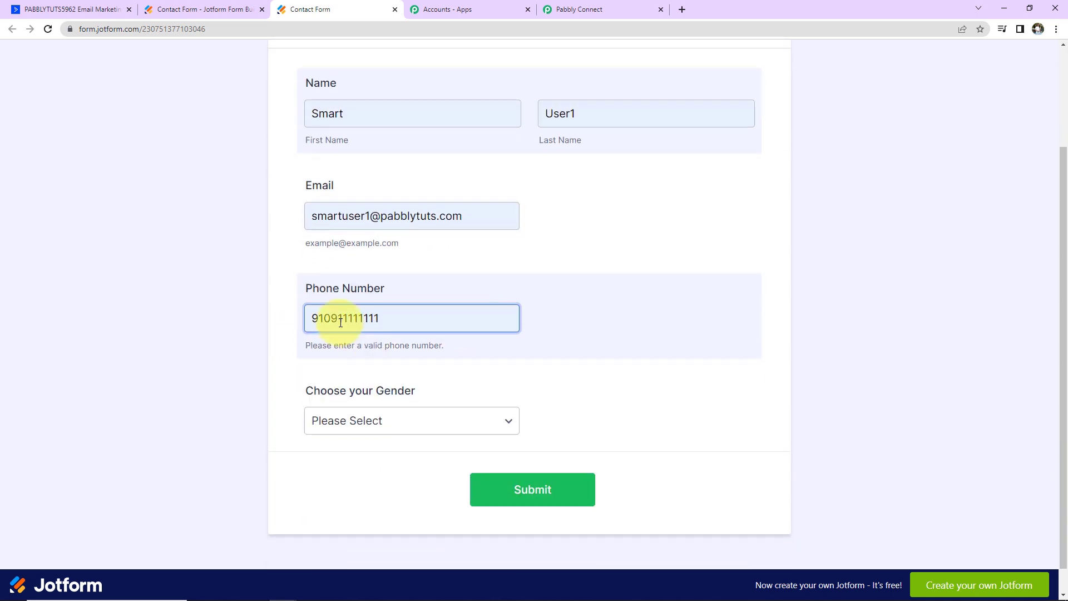
key(ctrl+a)
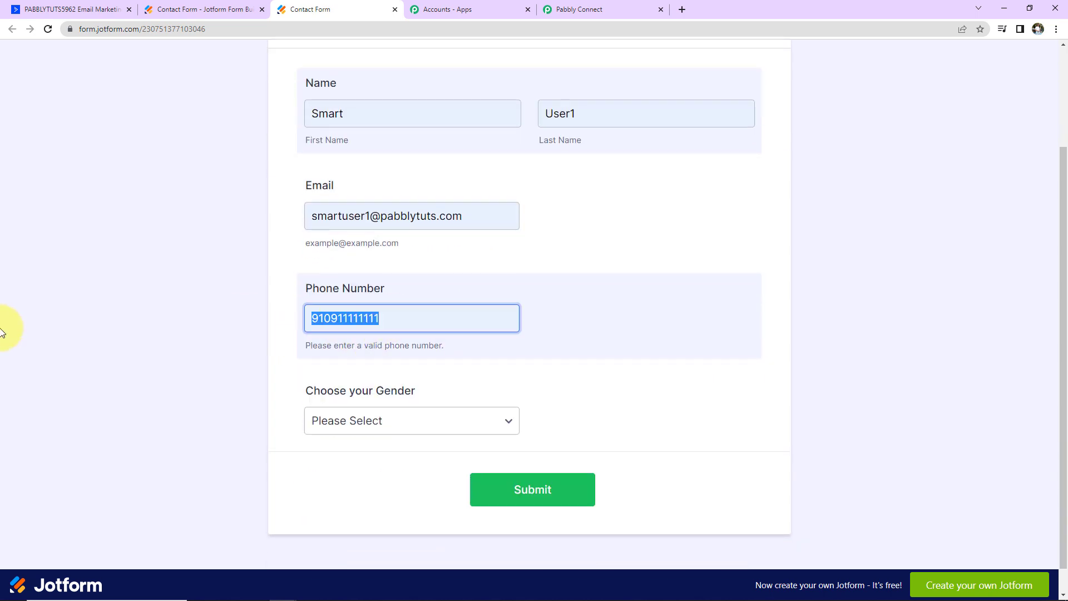
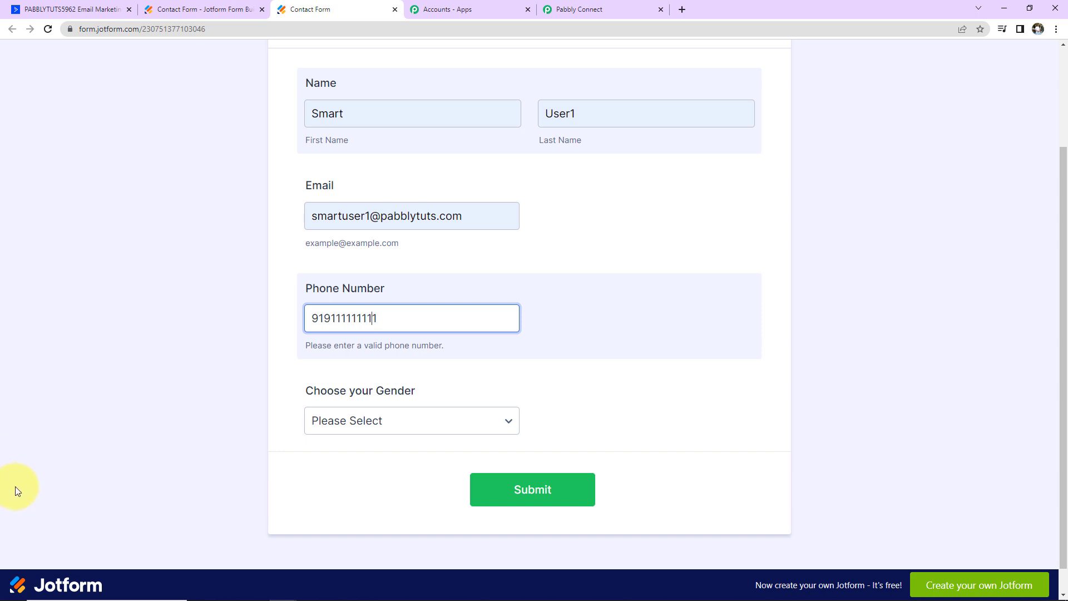
click(372, 418)
click(366, 451)
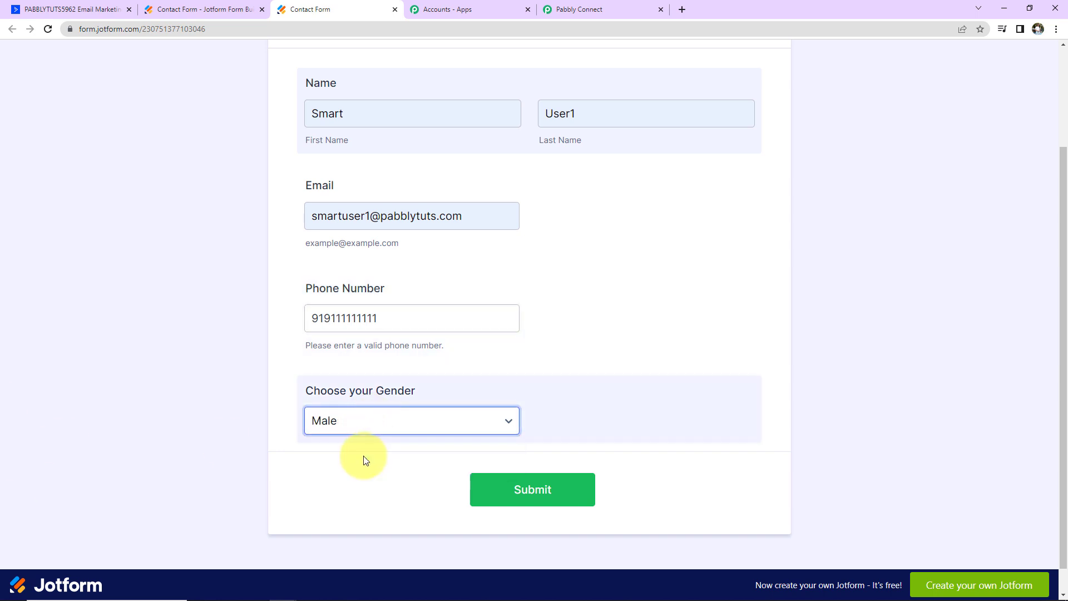
click(531, 503)
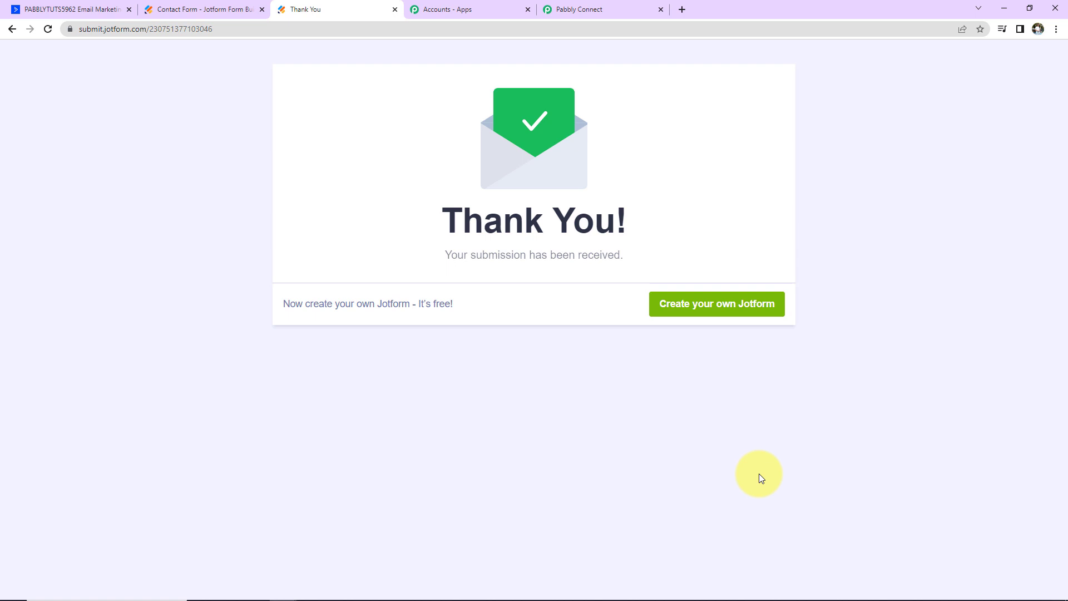
- Review the captured first and last name, email, phone and gender values in the webhook response
click(622, 8)
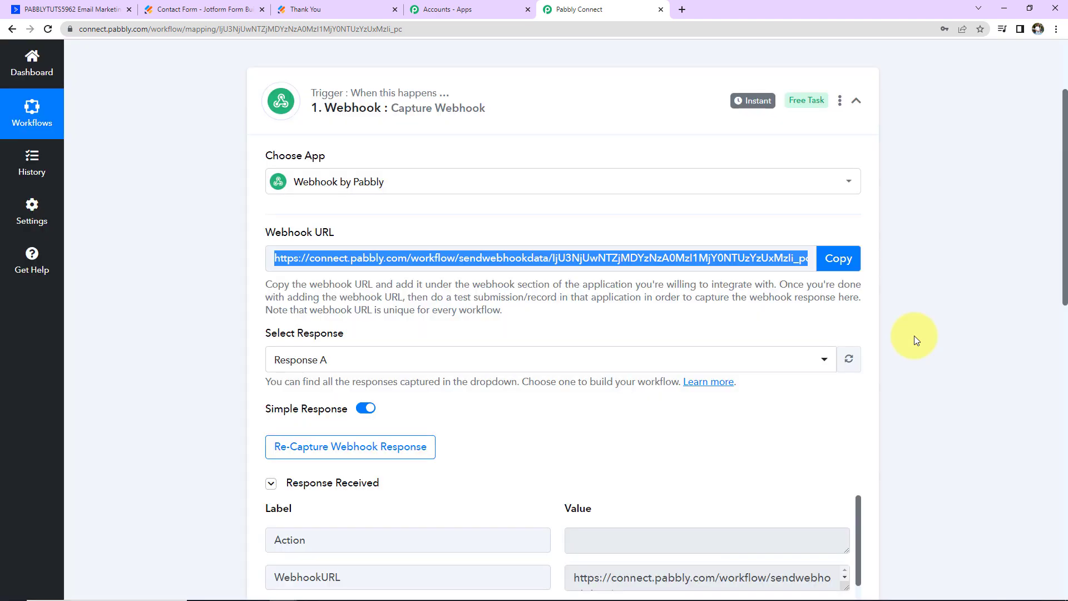
scroll(913, 336, down, 2)
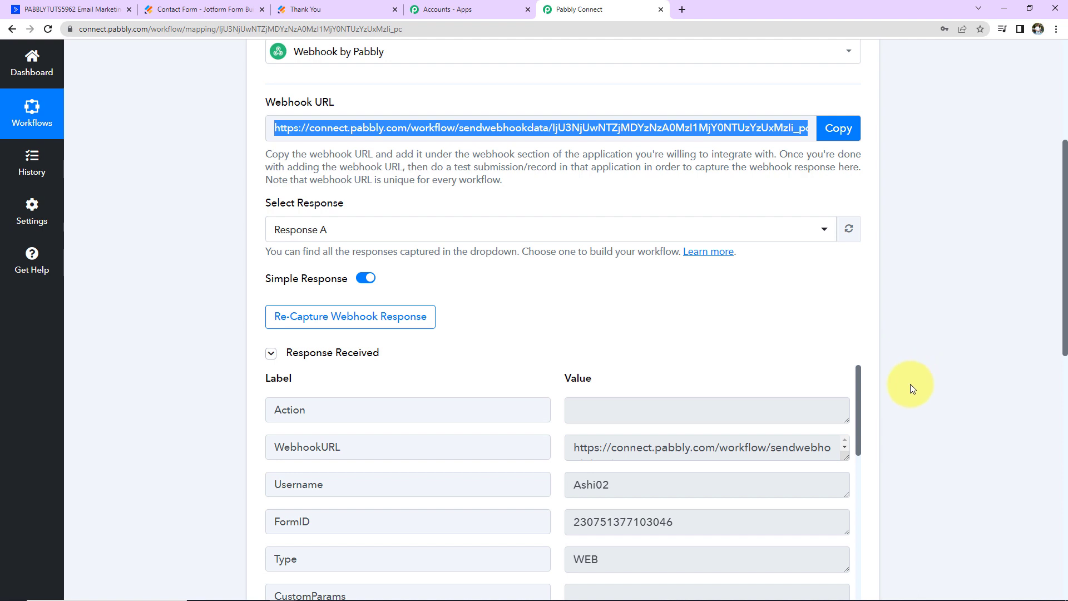
scroll(936, 408, down, 4)
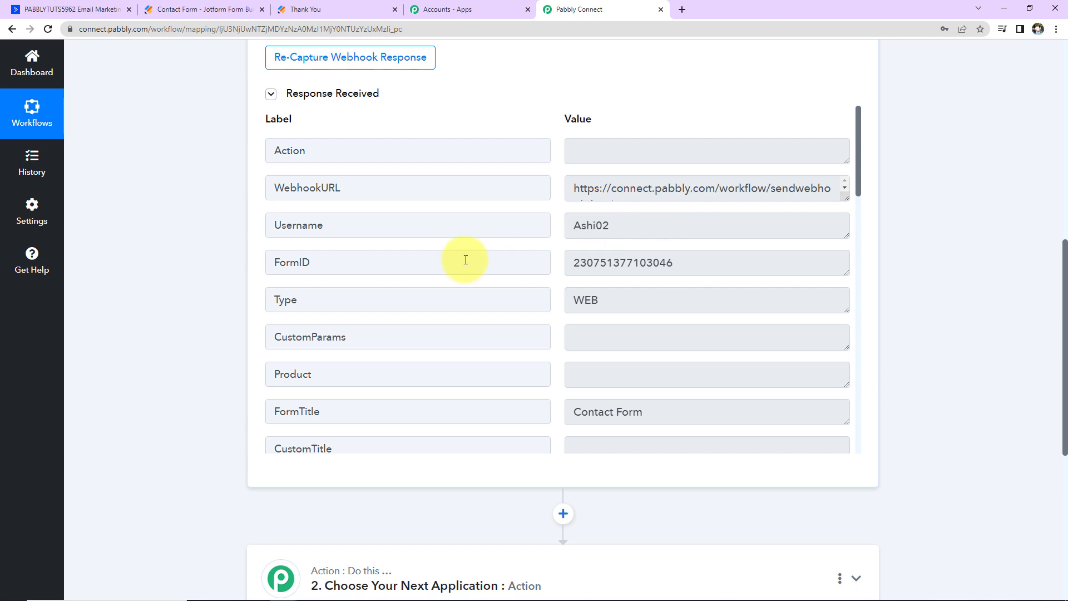
scroll(638, 264, down, 2)
scroll(638, 265, down, 1)
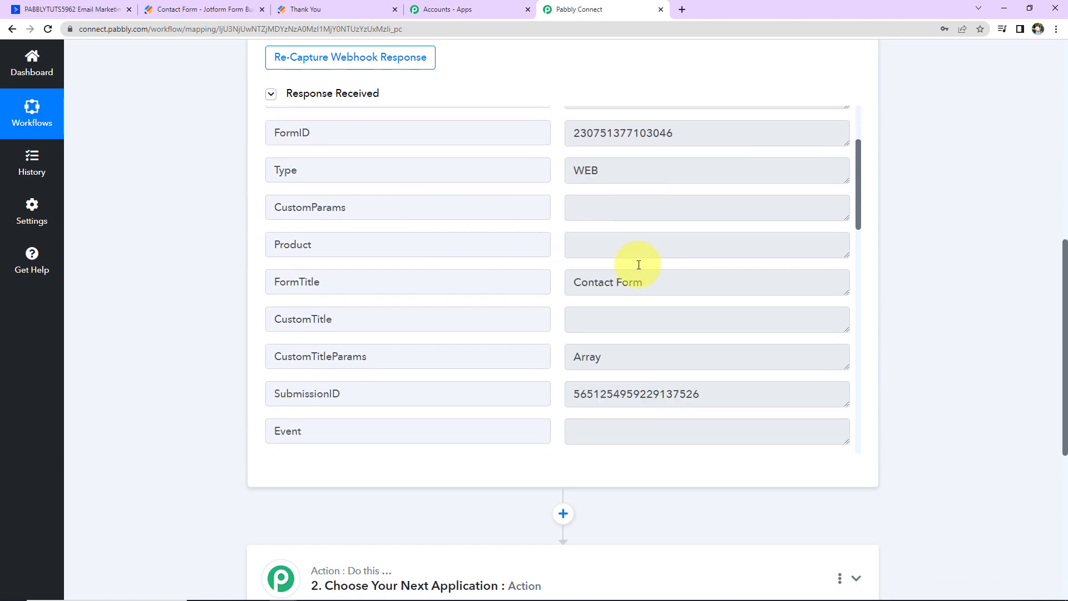
scroll(716, 266, down, 3)
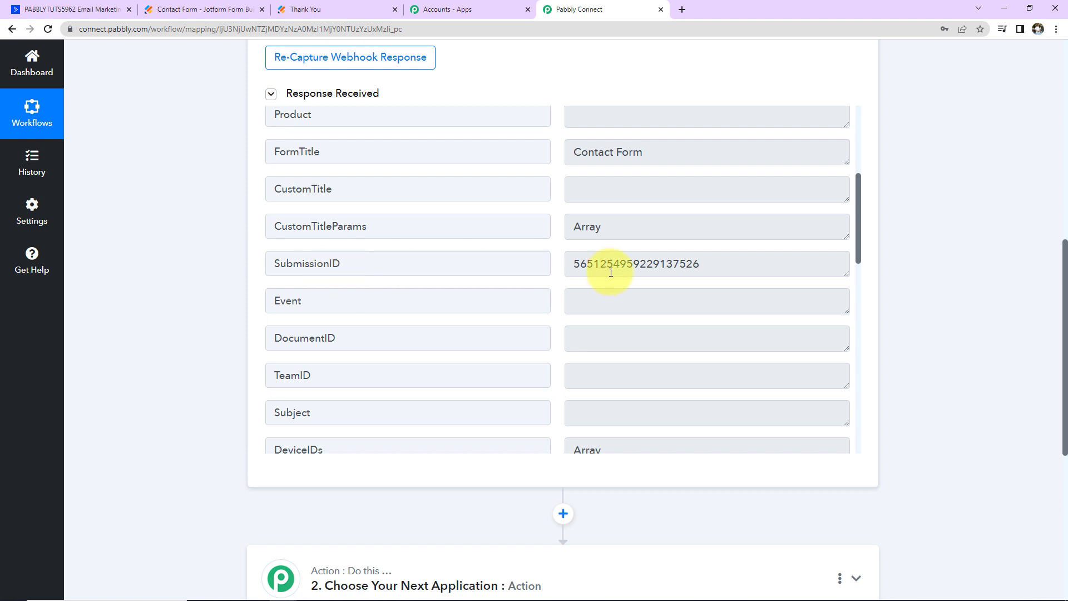
scroll(684, 274, down, 8)
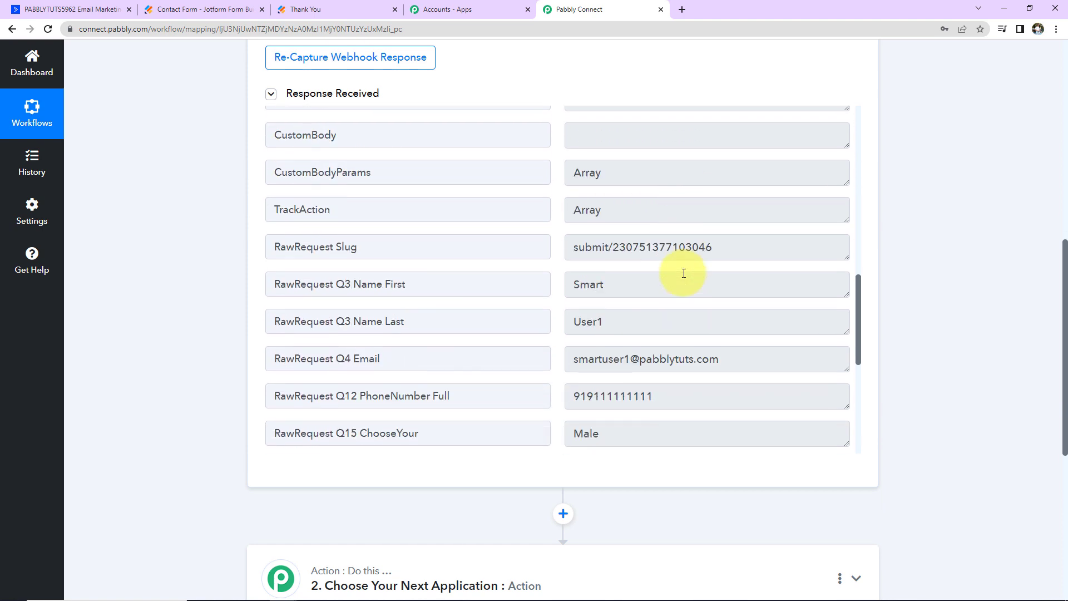
scroll(683, 273, down, 3)
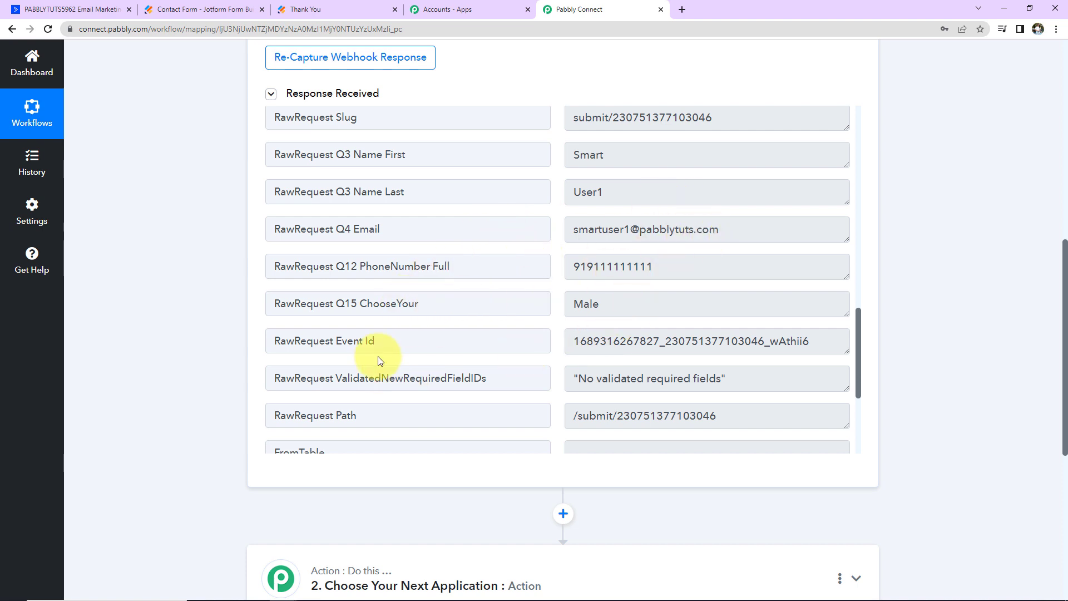
scroll(668, 351, down, 4)
scroll(651, 349, down, 5)
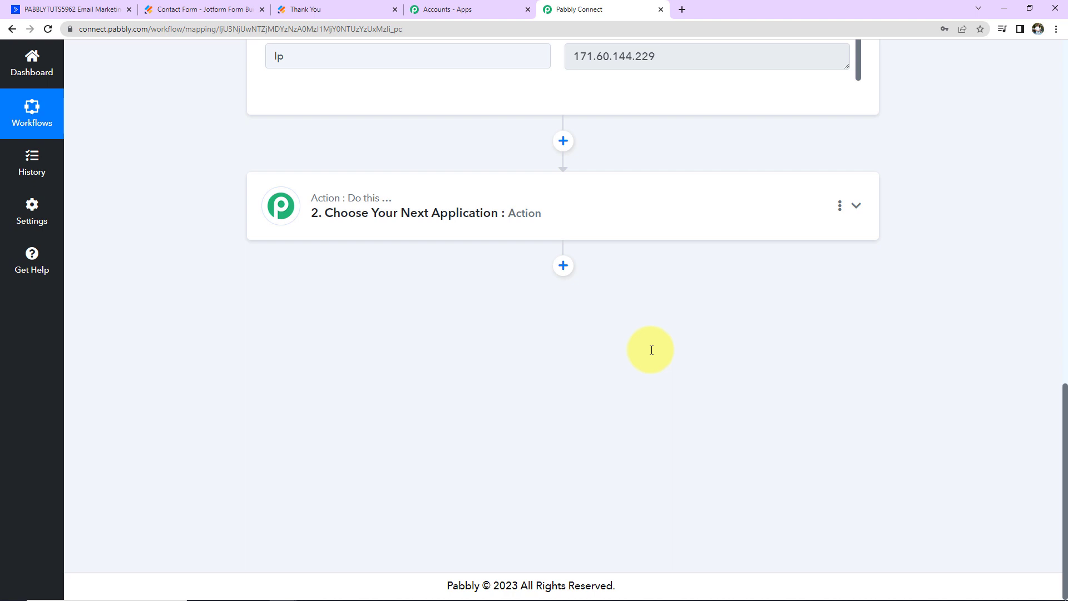
- Set the action step to ActiveCampaign with the Create a Contact event
click(374, 211)
click(360, 286)
text(active)
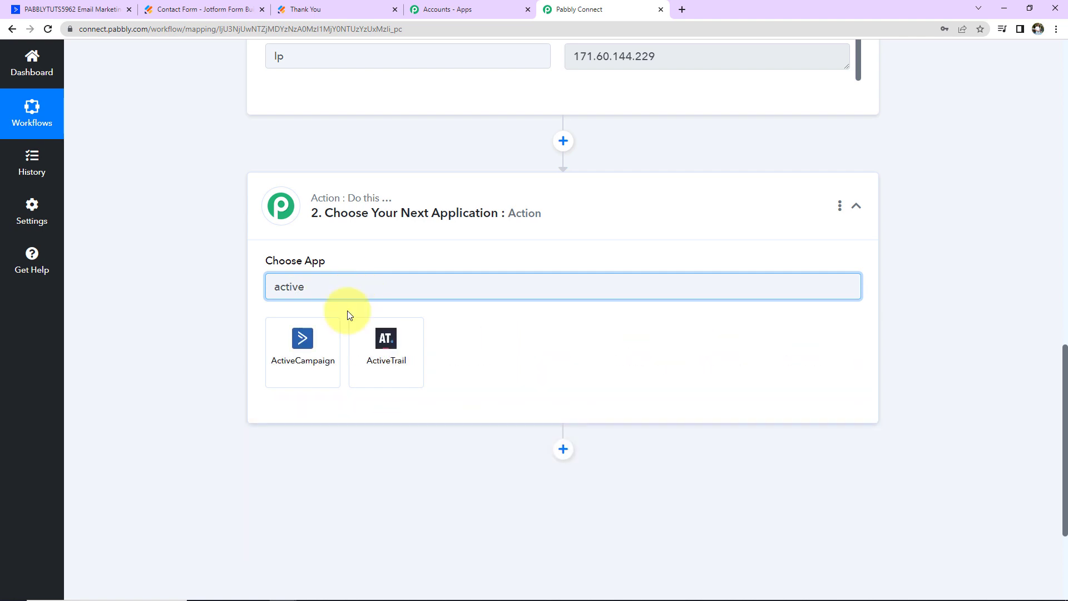
click(303, 349)
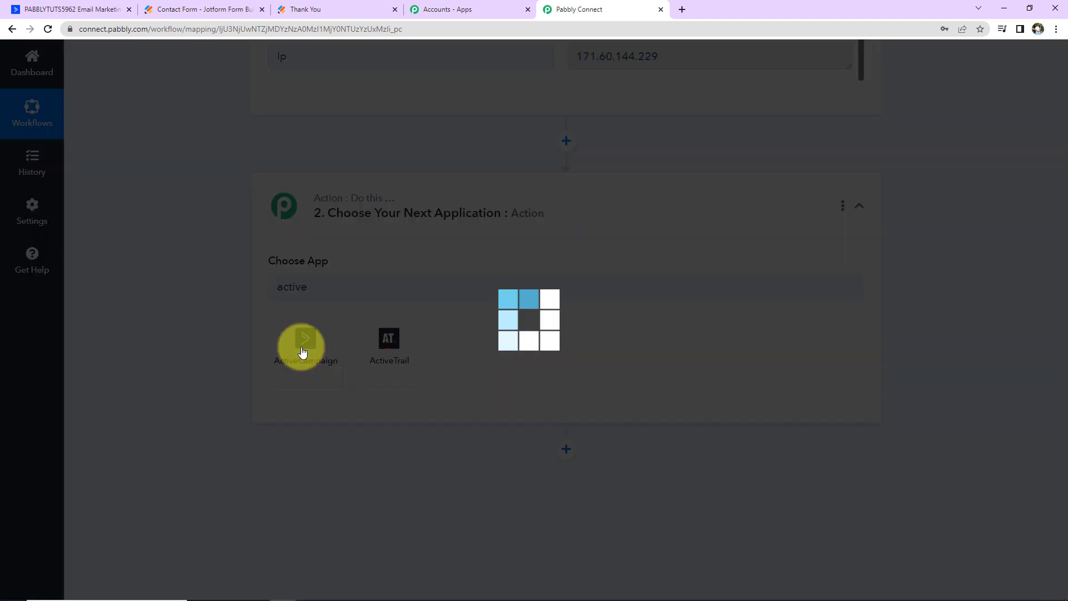
click(302, 346)
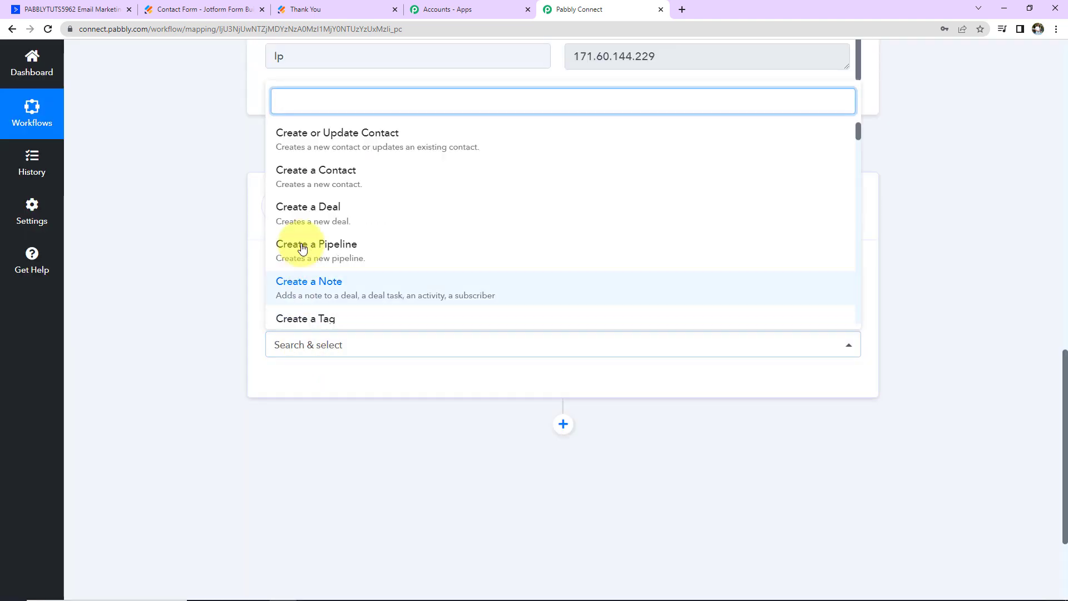
click(295, 182)
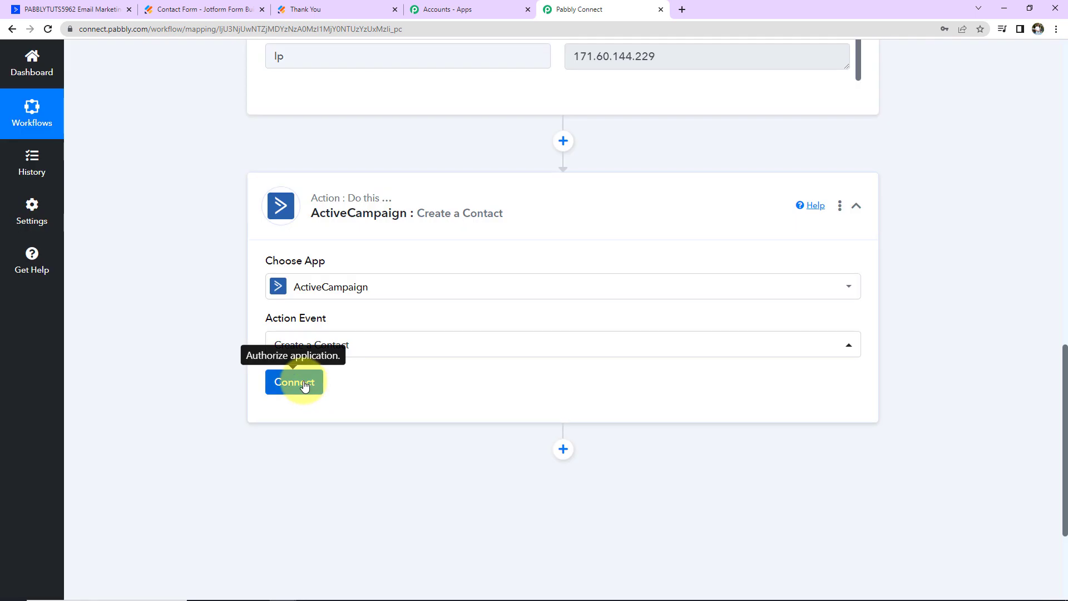
- Start a new ActiveCampaign connection, 'ActiveCampaign #9', for the action step
click(299, 384)
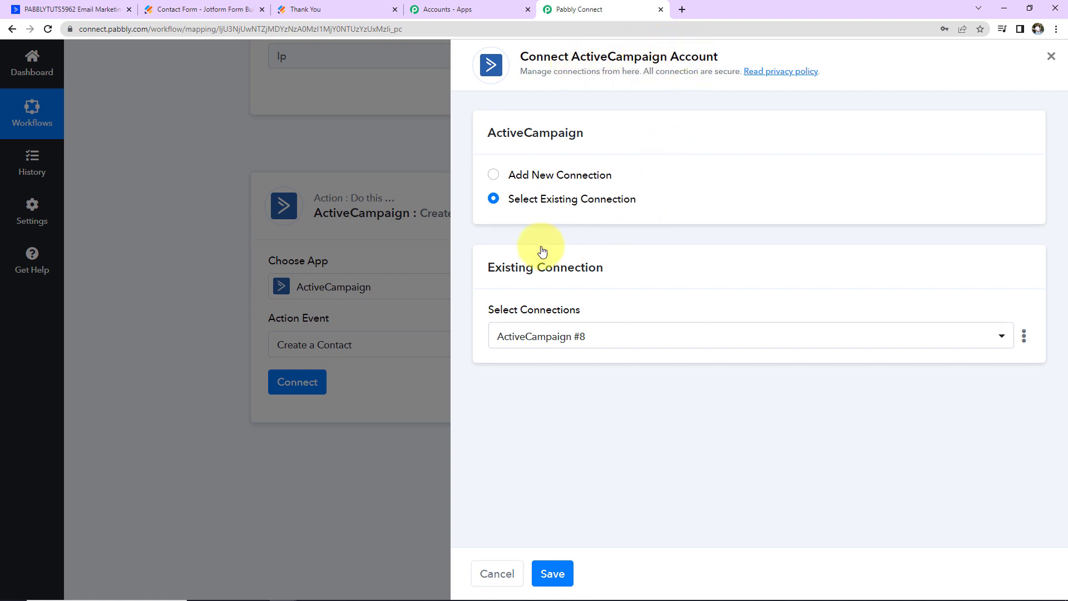
click(494, 175)
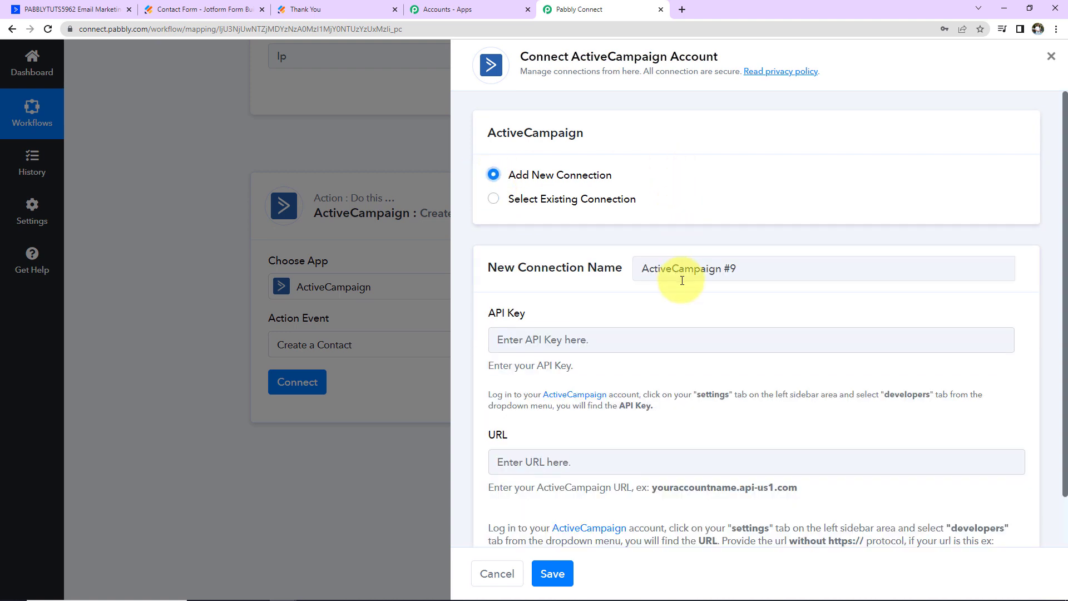
scroll(682, 279, down, 1)
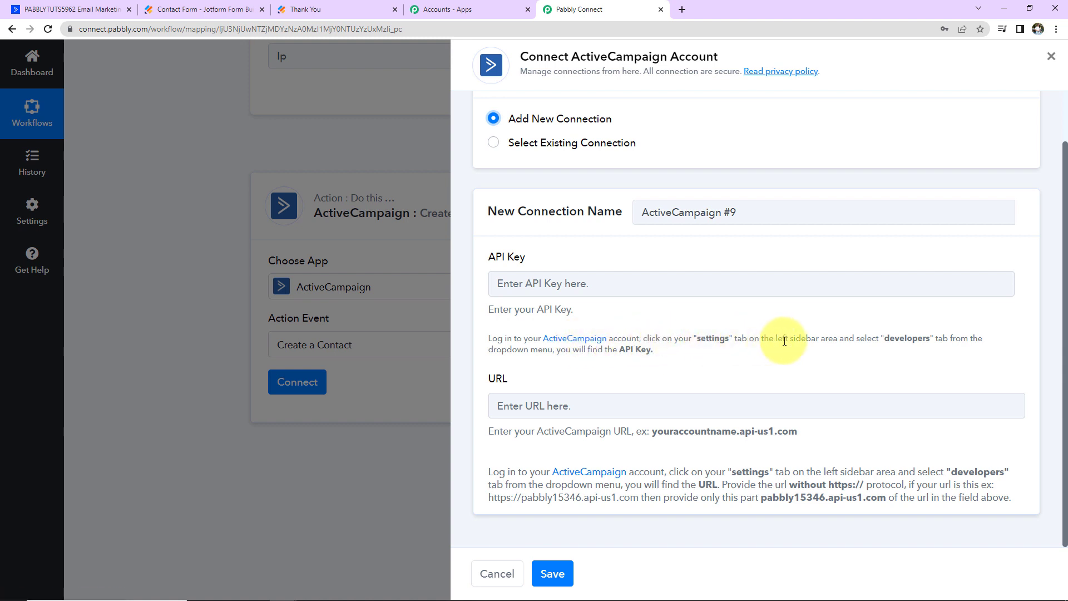
click(104, 10)
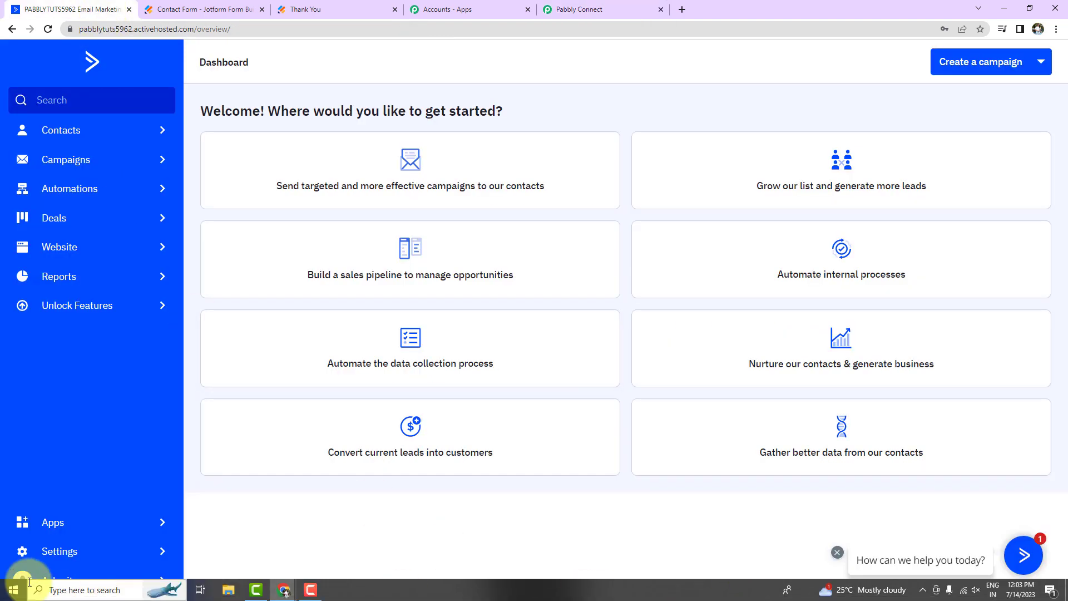
- Copy the account's API URL from ActiveCampaign's Settings > Developer page
click(56, 553)
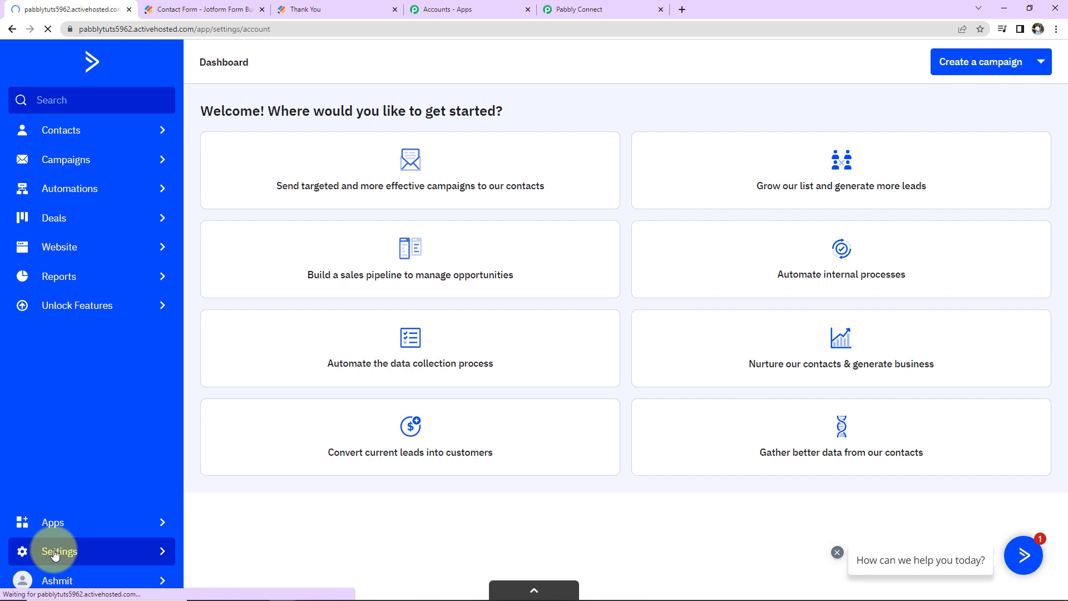
click(612, 9)
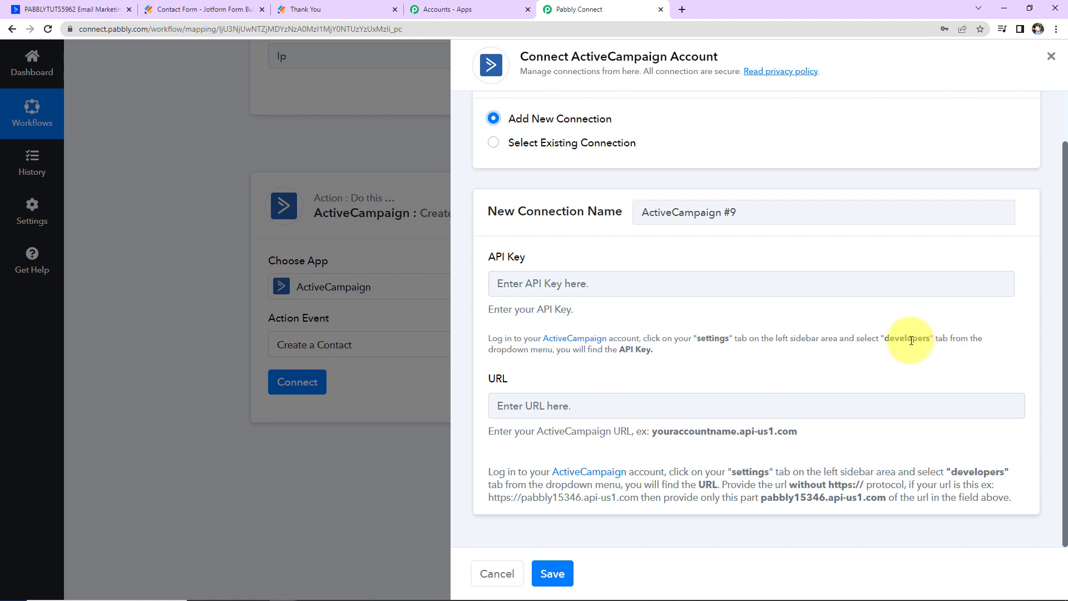
click(72, 9)
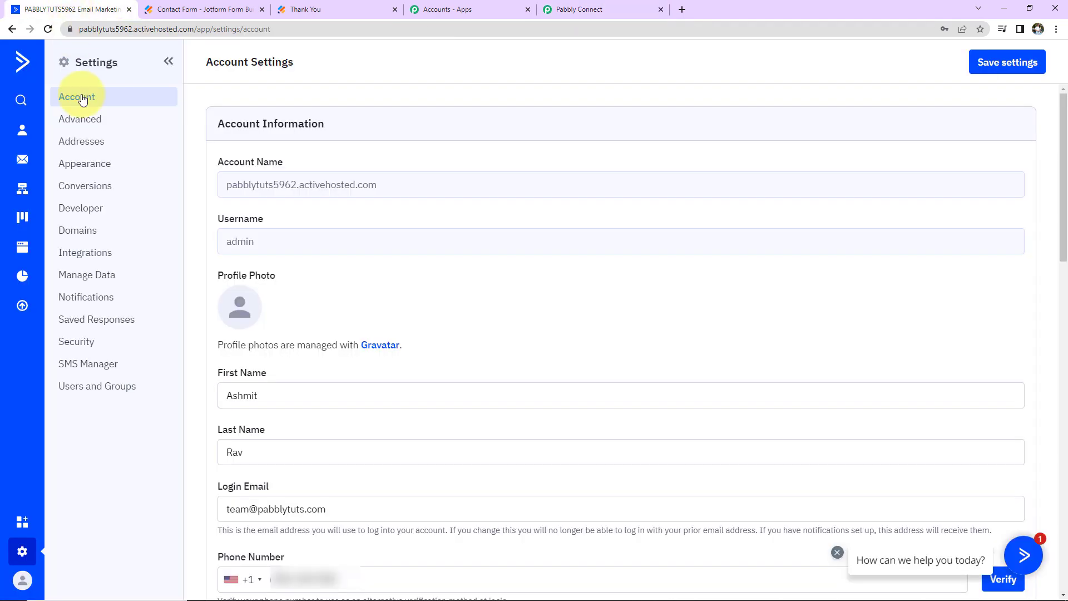
click(79, 208)
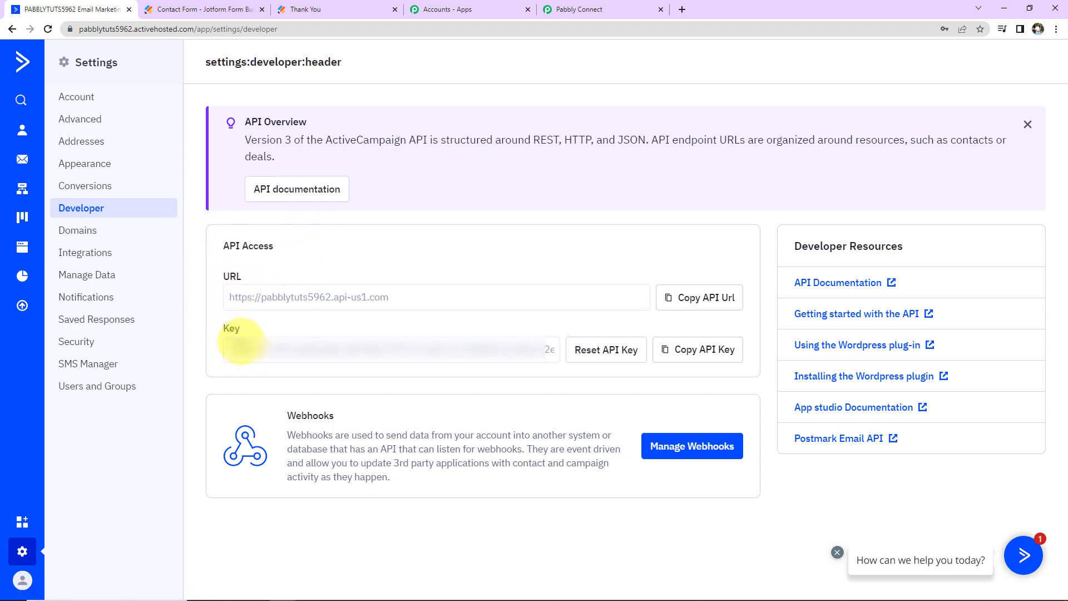
click(699, 298)
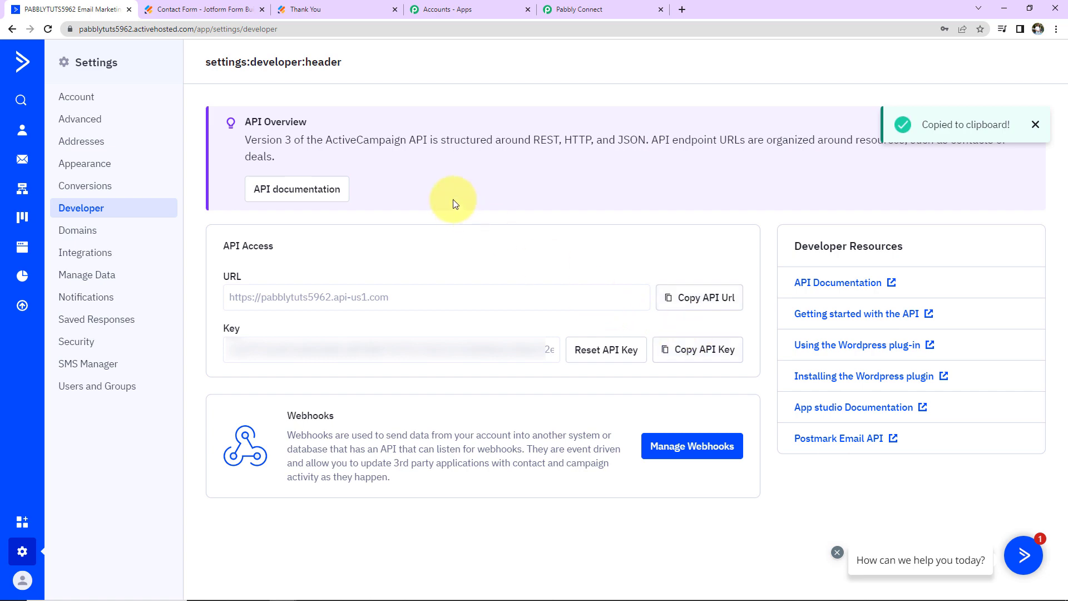
click(578, 9)
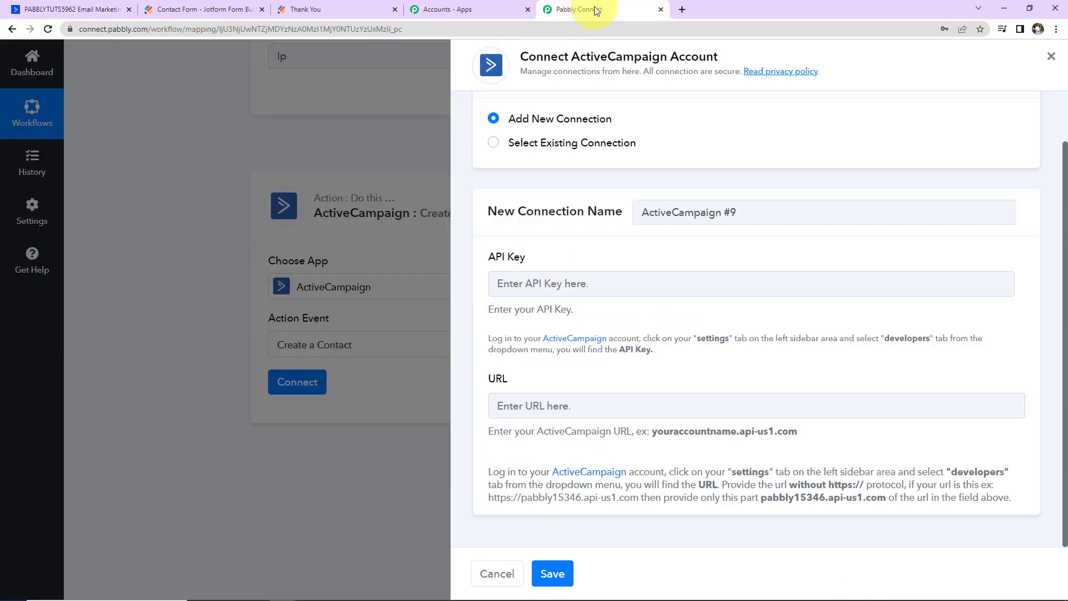
click(529, 409)
key(ctrl+v)
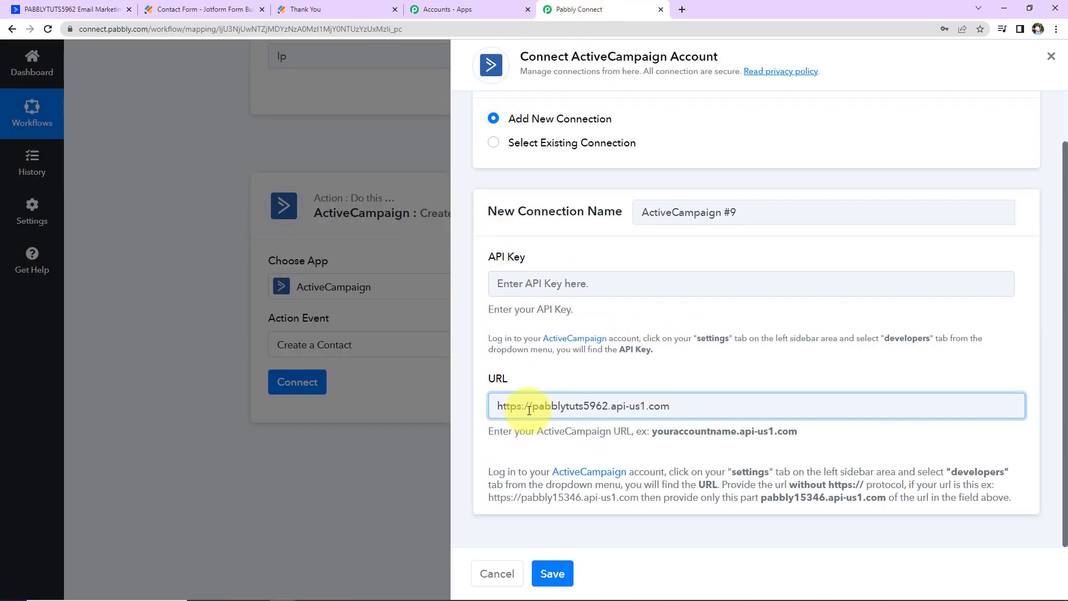
click(95, 9)
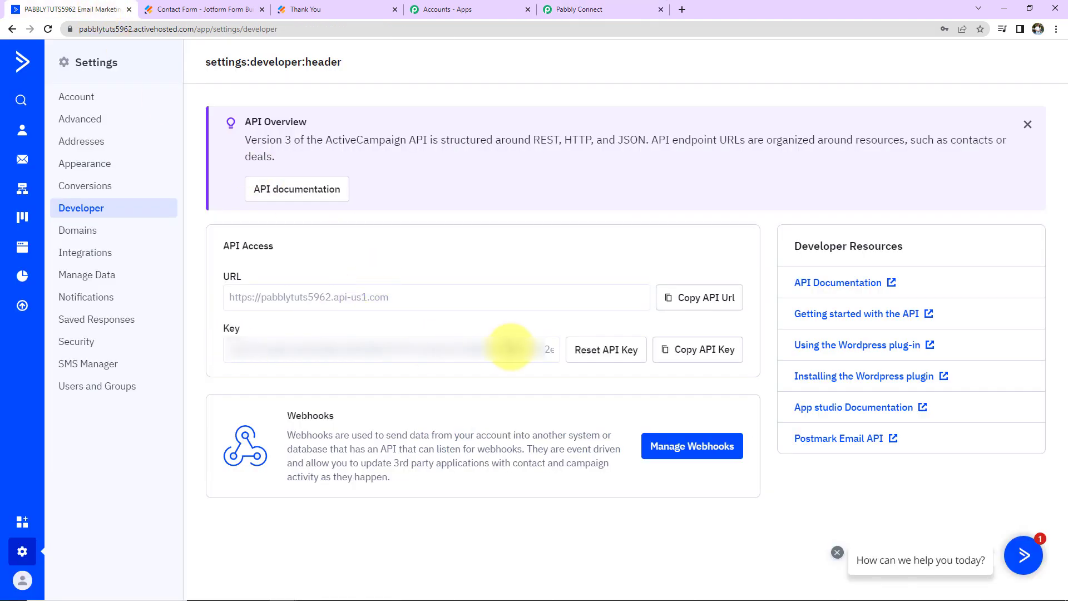
click(707, 351)
click(562, 10)
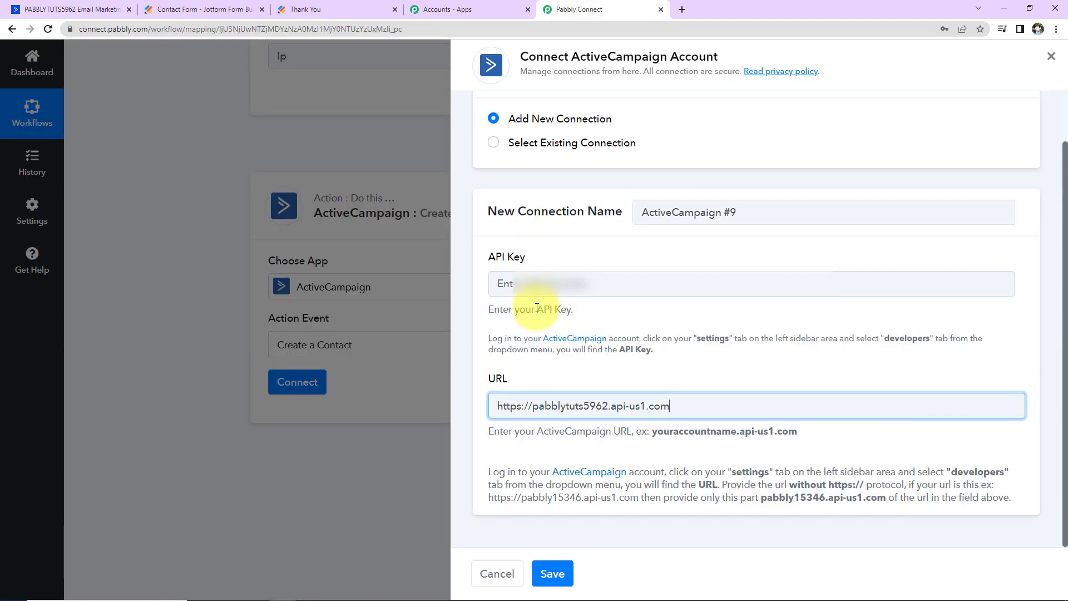
click(522, 284)
key(ctrl+v)
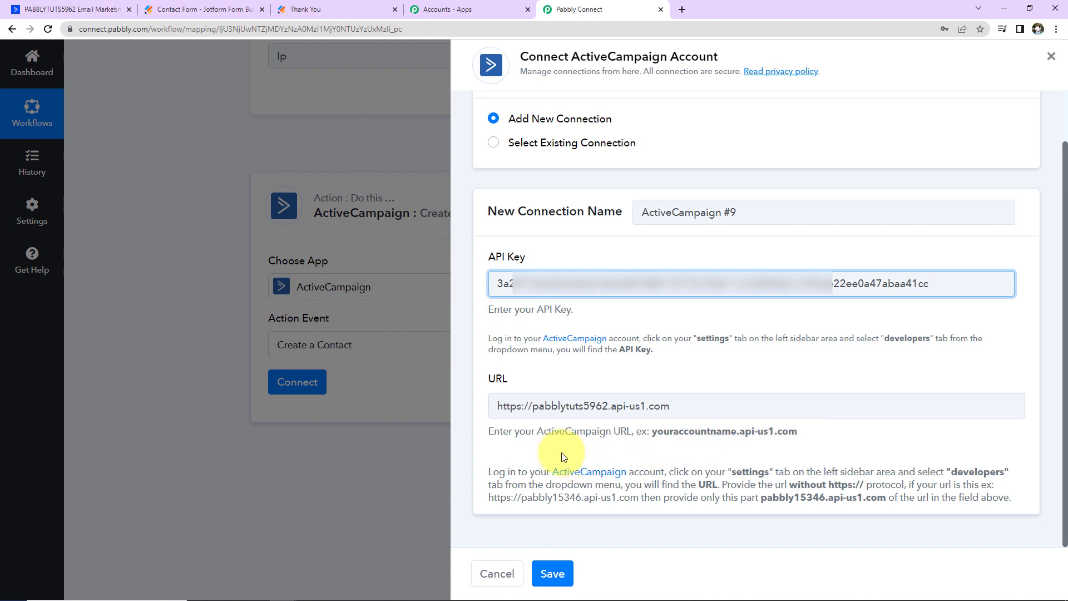
drag(534, 406, 500, 407)
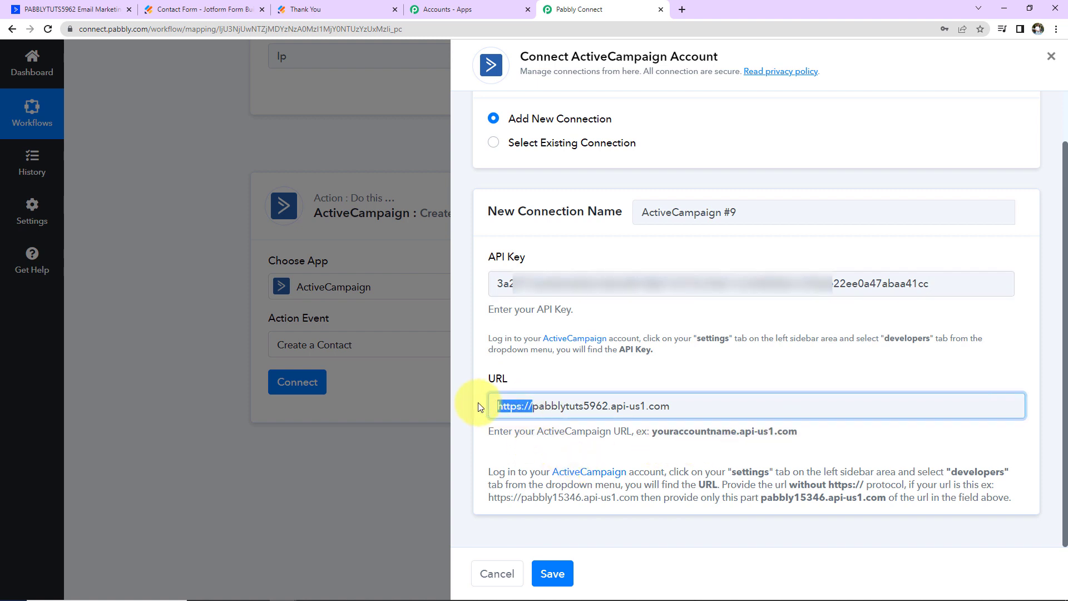
key(BackSpace)
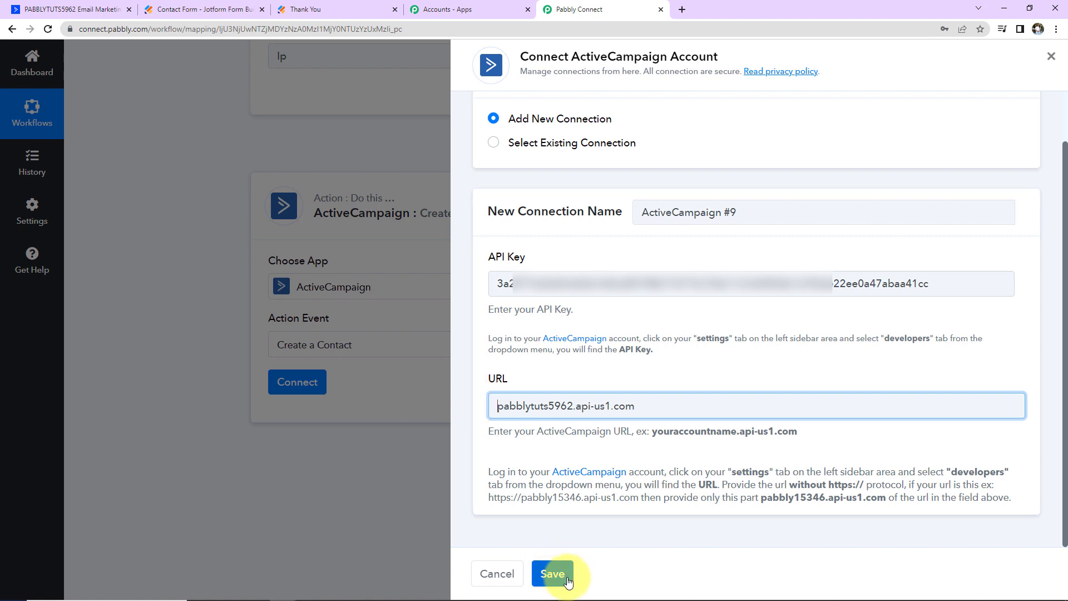
click(552, 573)
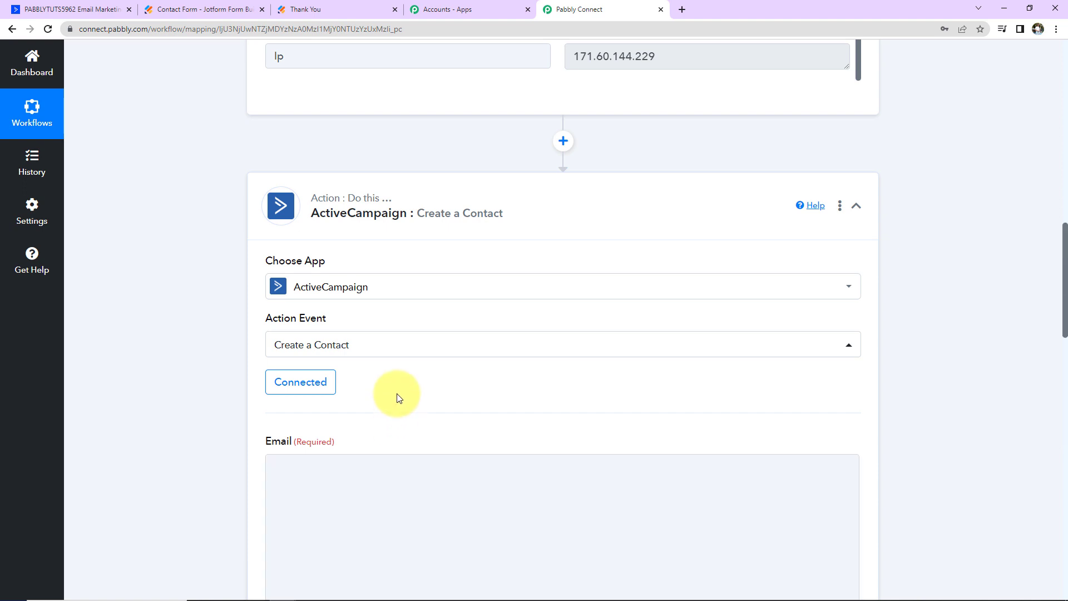
- Map the Create a Contact Email field to the webhook's RawRequest Q4 Email value
scroll(399, 398, down, 2)
scroll(399, 398, down, 2)
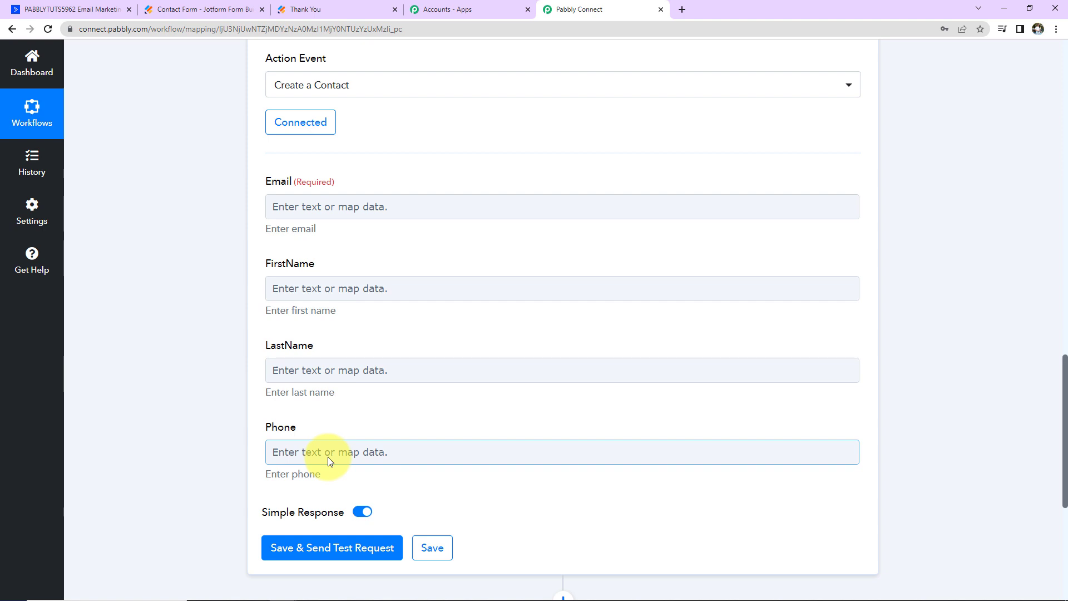
click(298, 204)
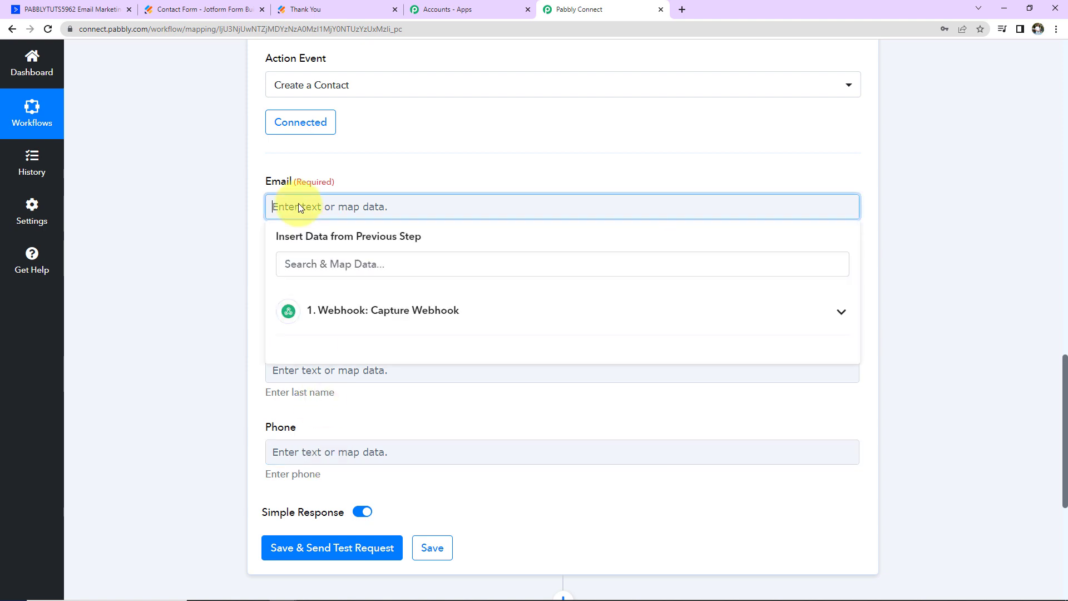
click(336, 314)
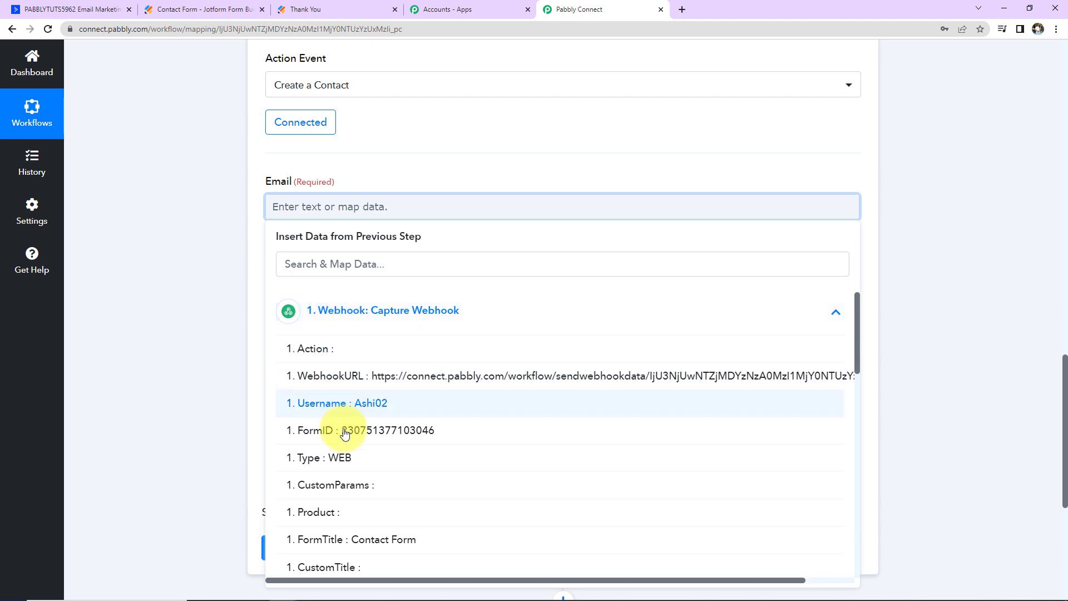
scroll(349, 533, down, 9)
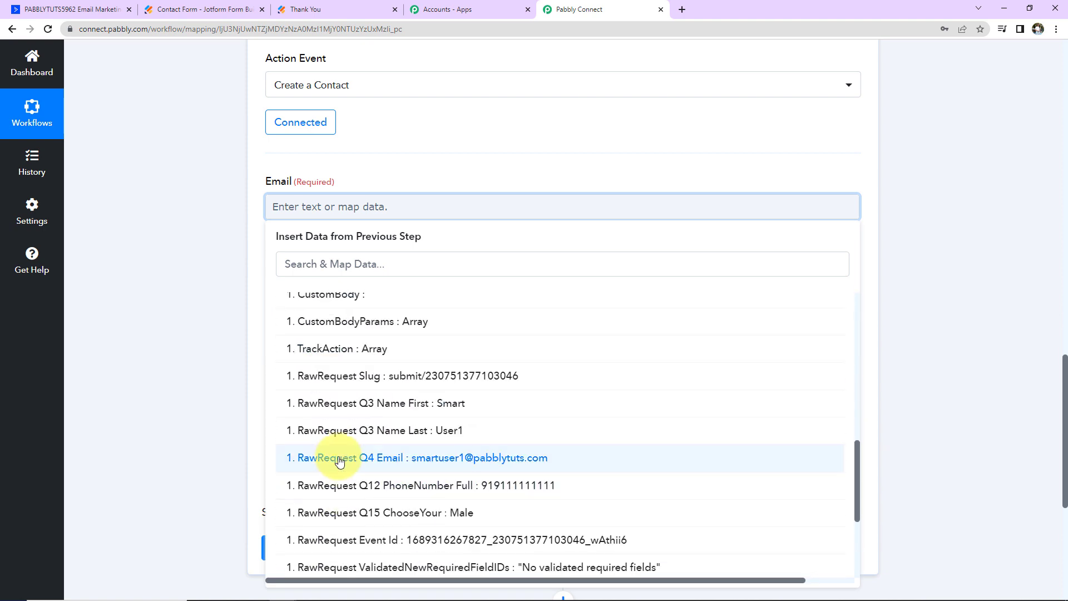
click(305, 457)
click(212, 319)
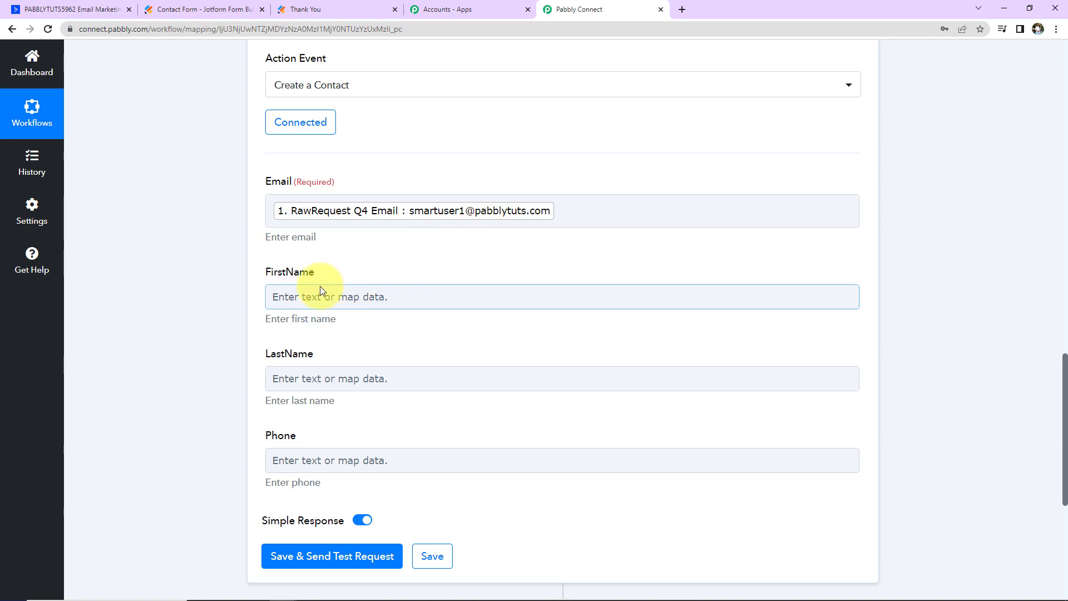
- Map FirstName to RawRequest Q3 Name First and LastName to Q3 Name Last
scroll(358, 282, down, 1)
scroll(358, 282, down, 1)
click(339, 175)
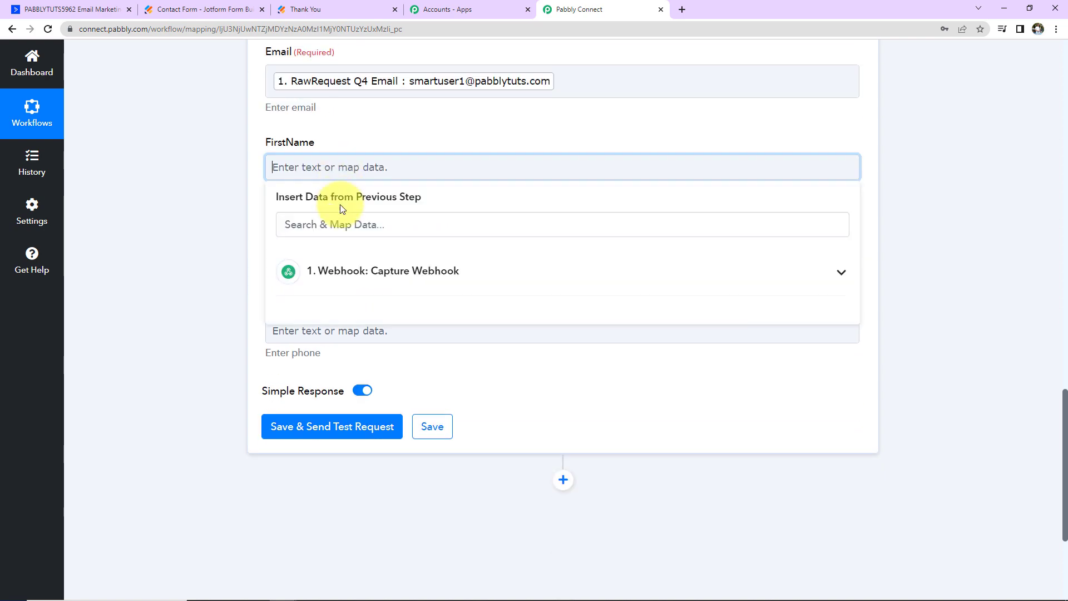
click(334, 272)
scroll(381, 400, down, 10)
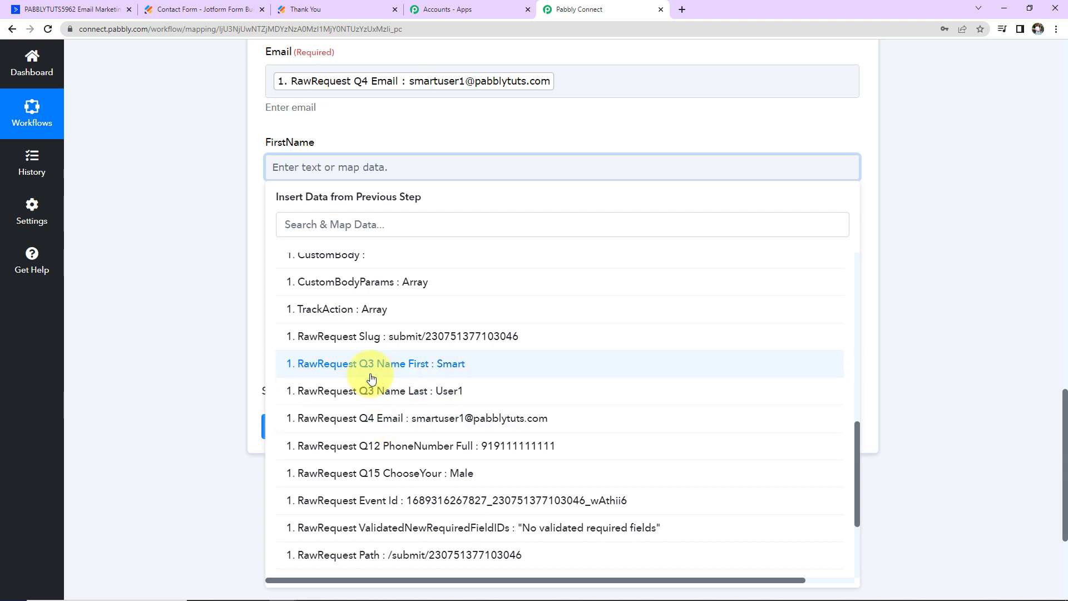
click(372, 364)
click(227, 291)
click(313, 253)
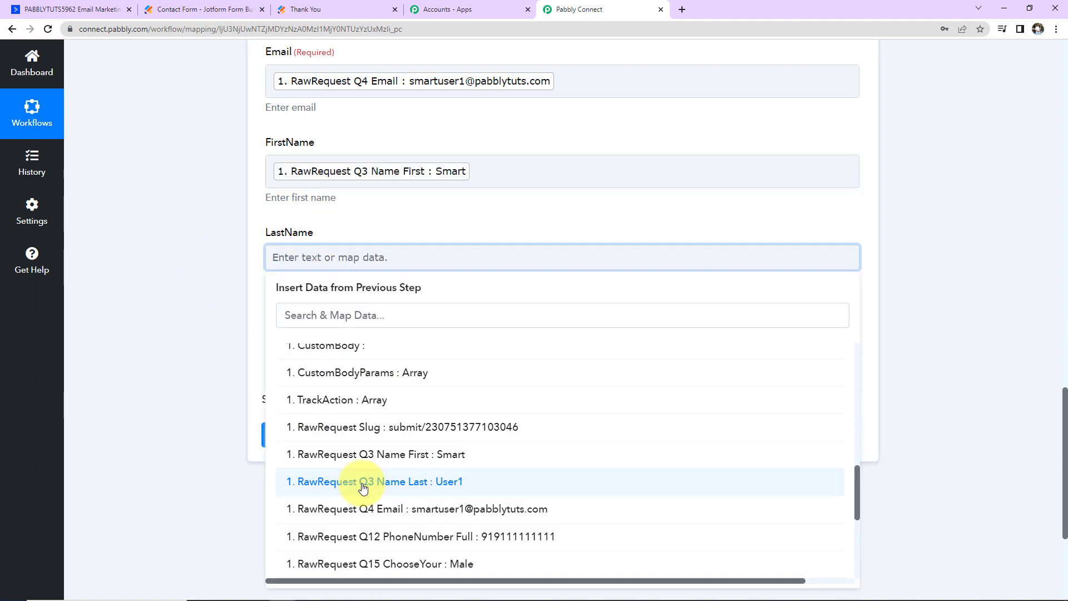
click(295, 482)
click(204, 342)
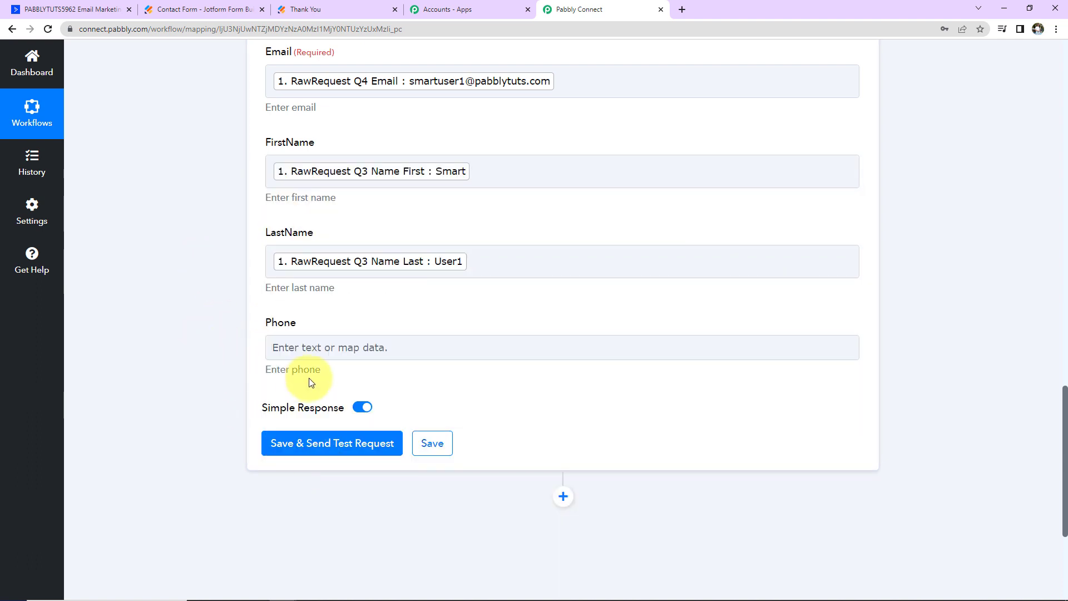
- Map the Phone field to the webhook's RawRequest Q12 PhoneNumber Full value
click(294, 348)
click(432, 448)
scroll(439, 506, down, 4)
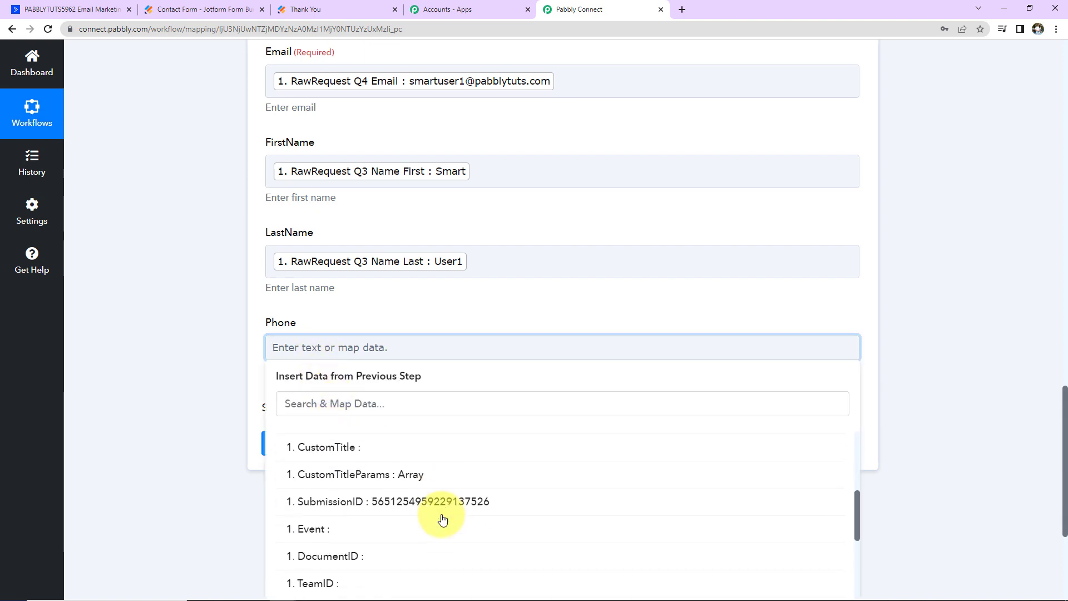
scroll(442, 519, down, 5)
click(289, 488)
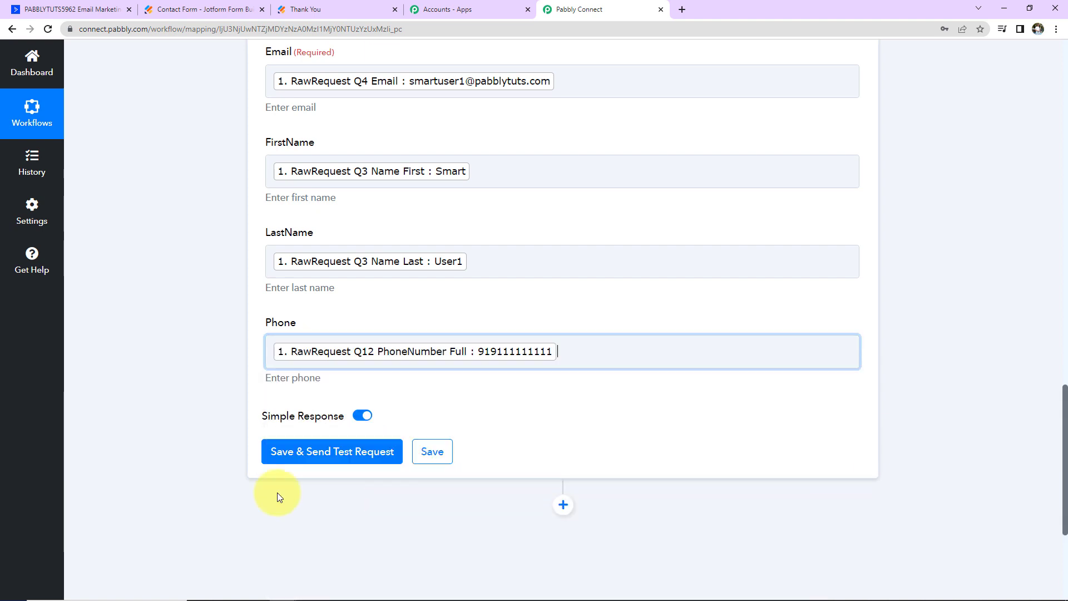
click(184, 388)
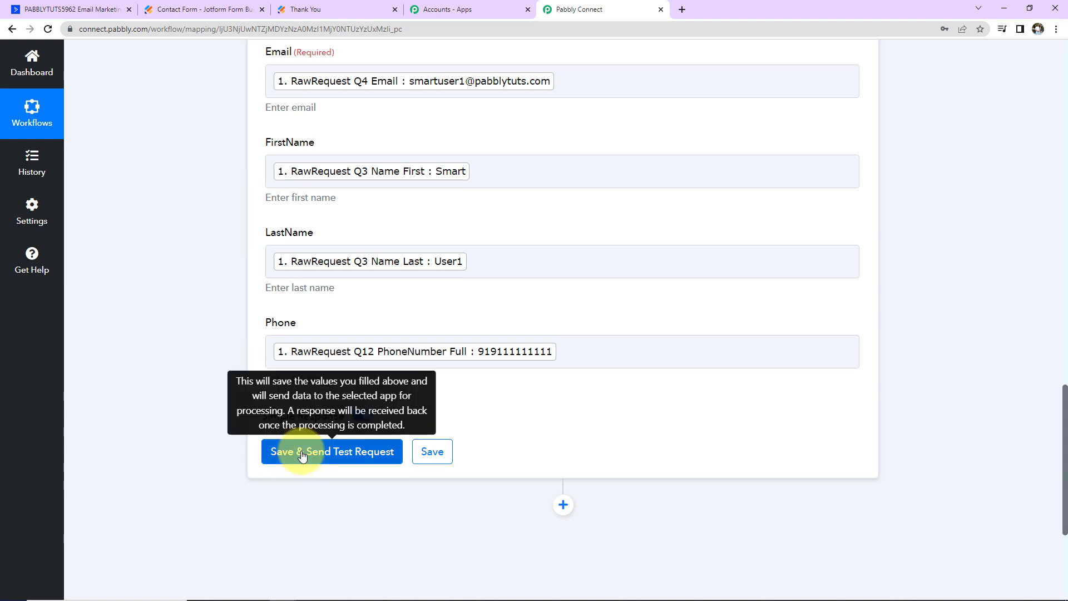
- Save the contact action and send a test request, checking the returned email, phone and names
click(302, 453)
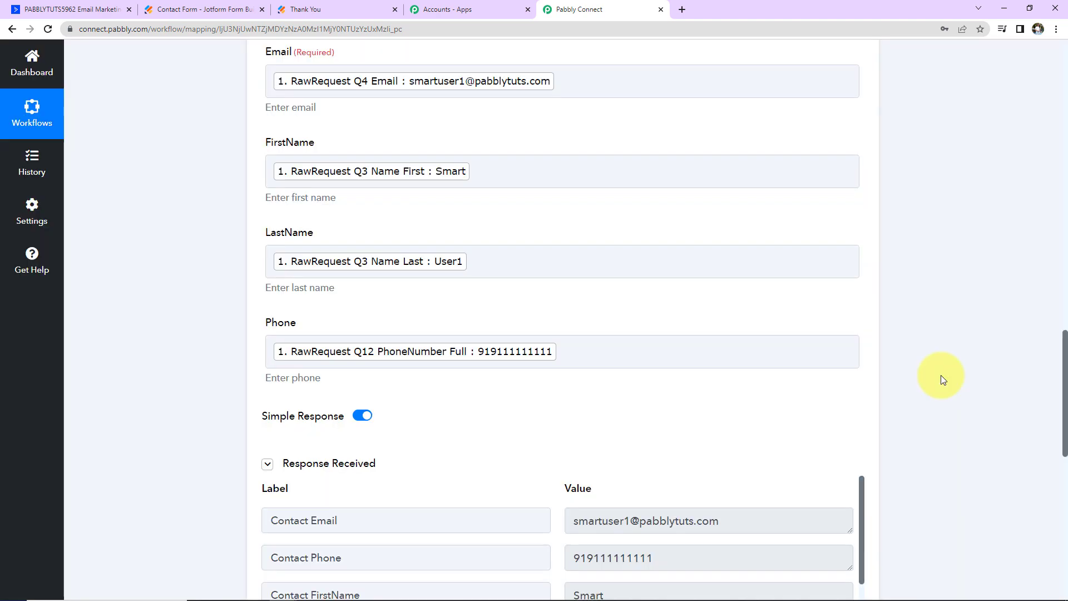
scroll(943, 380, down, 5)
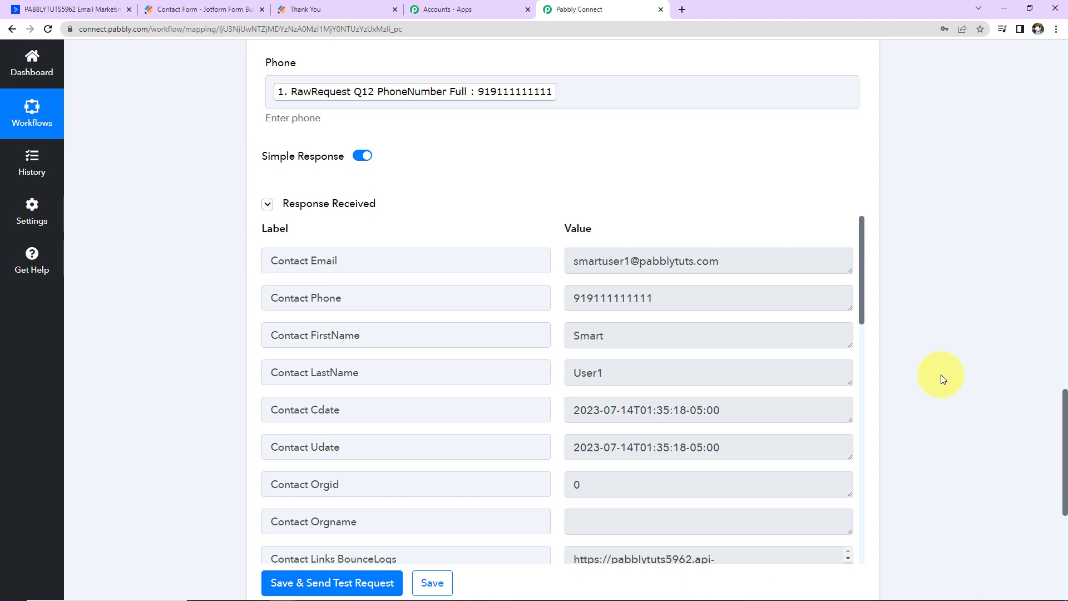
click(37, 10)
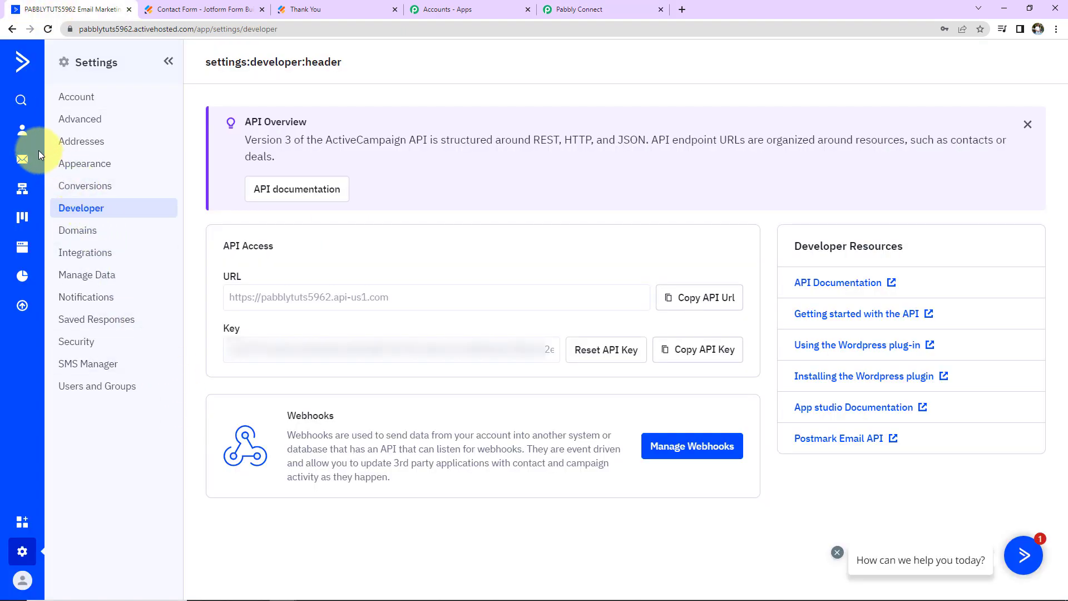
- Open the workflow-created test contact's details from ActiveCampaign's Contacts list
click(22, 132)
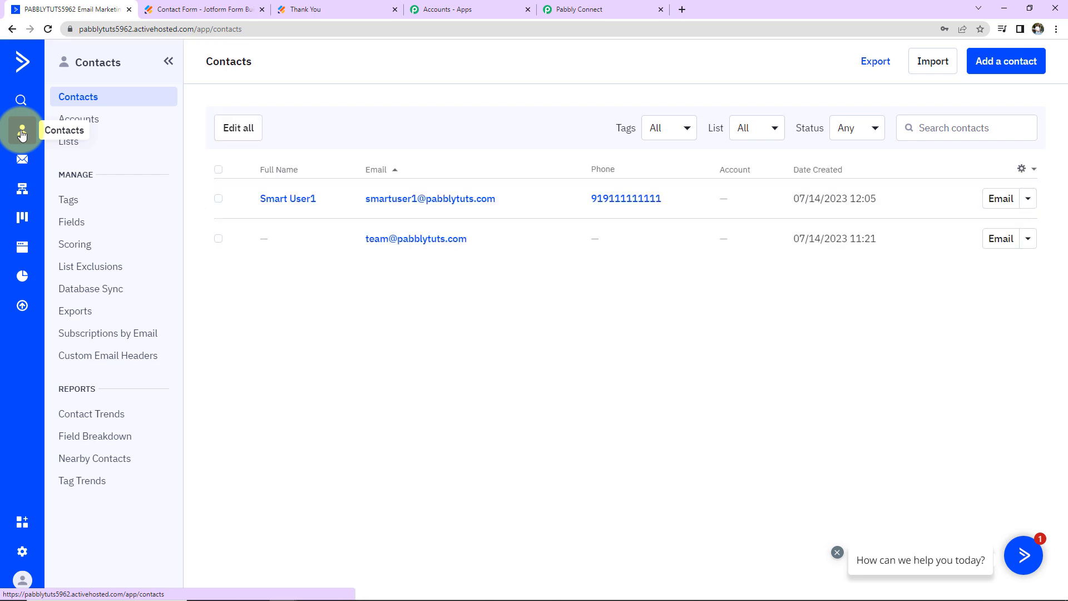
scroll(291, 457, down, 2)
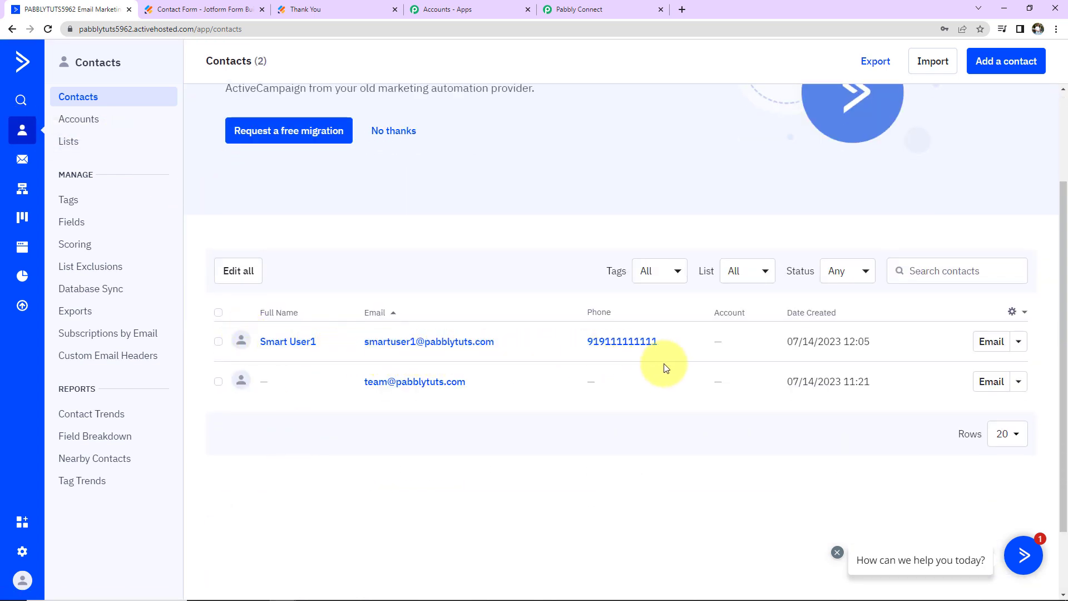
click(273, 343)
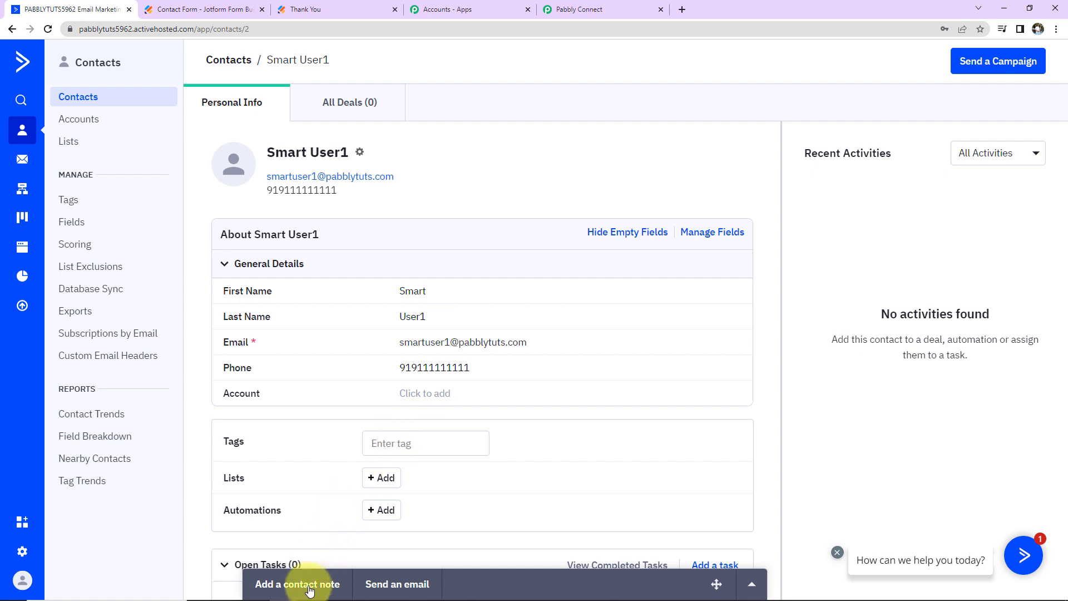
click(191, 11)
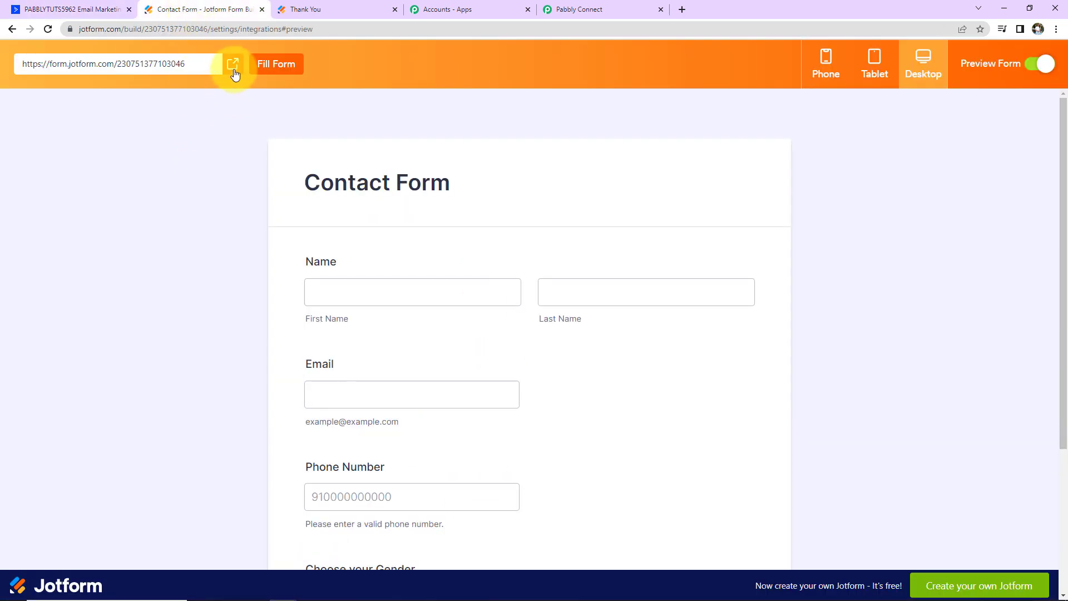
- Open the live Contact Form and autofill name, email and phone, fixing the phone's stray 0
click(232, 65)
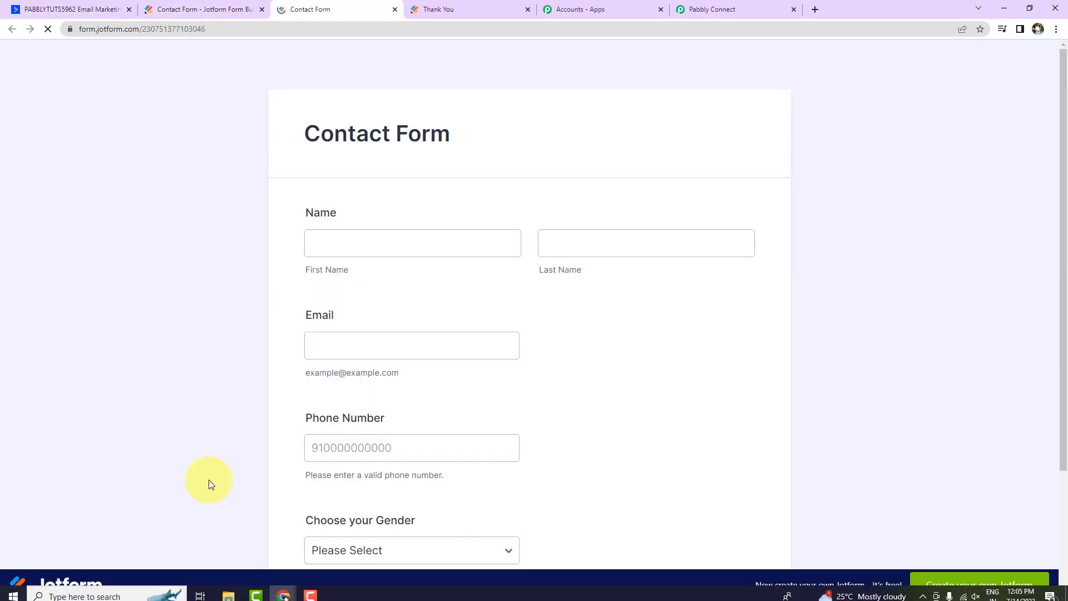
click(356, 243)
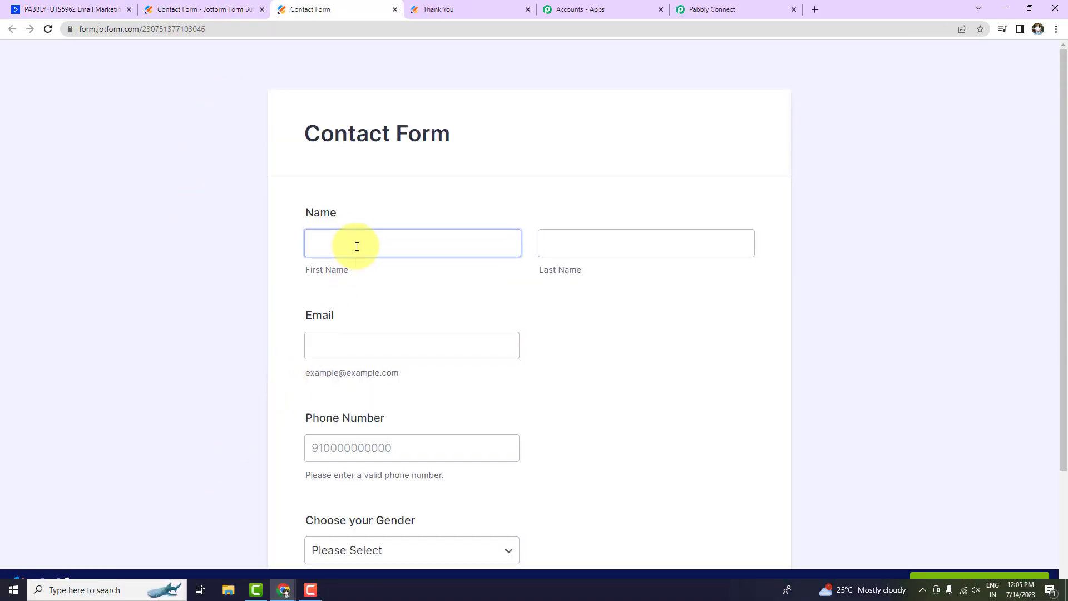
click(312, 258)
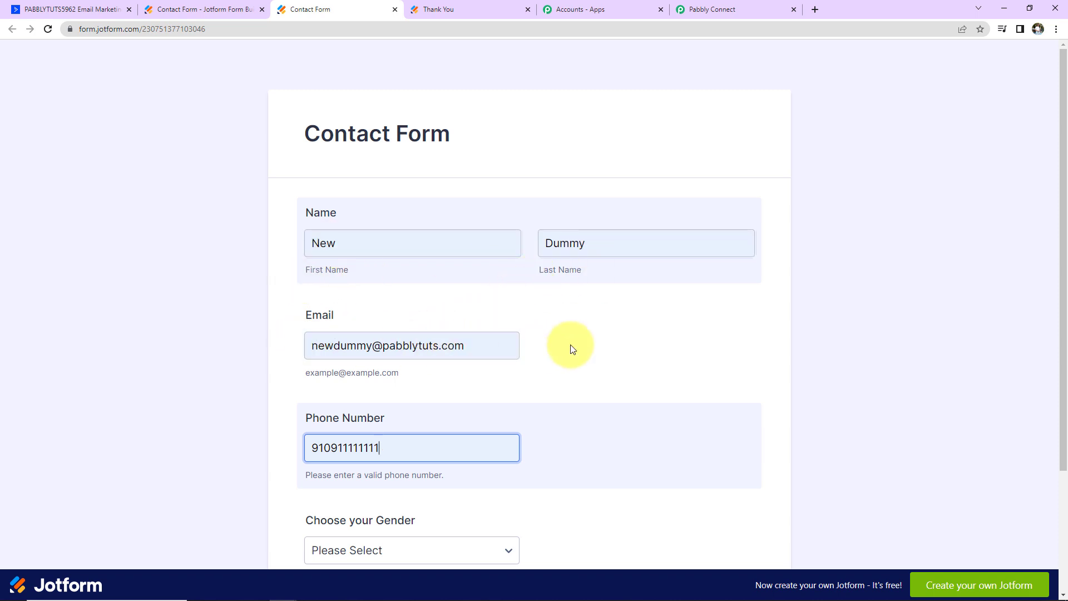
scroll(399, 336, down, 2)
click(326, 317)
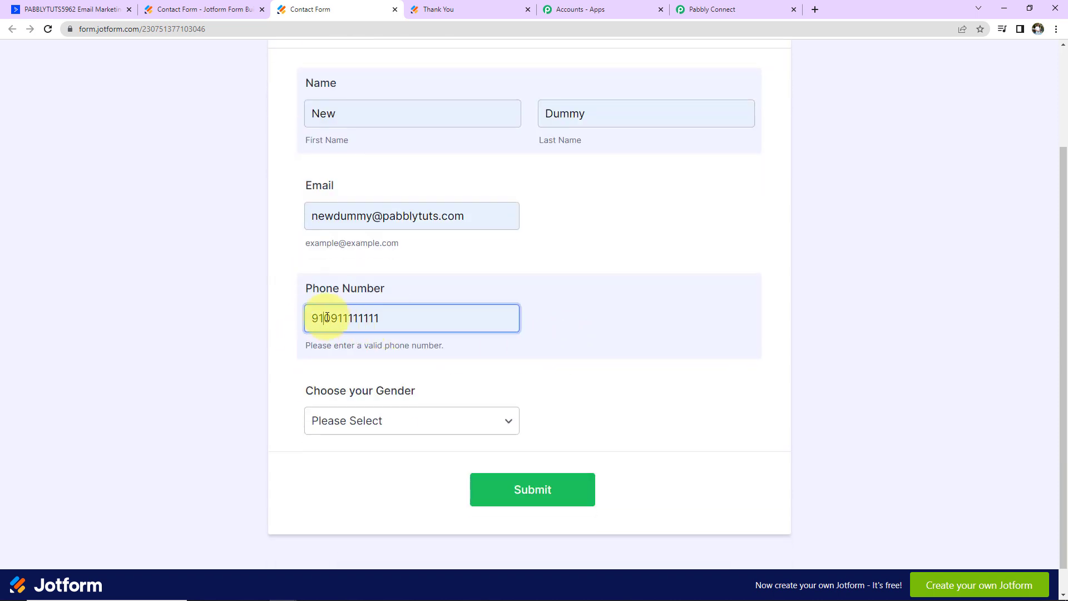
key(Delete)
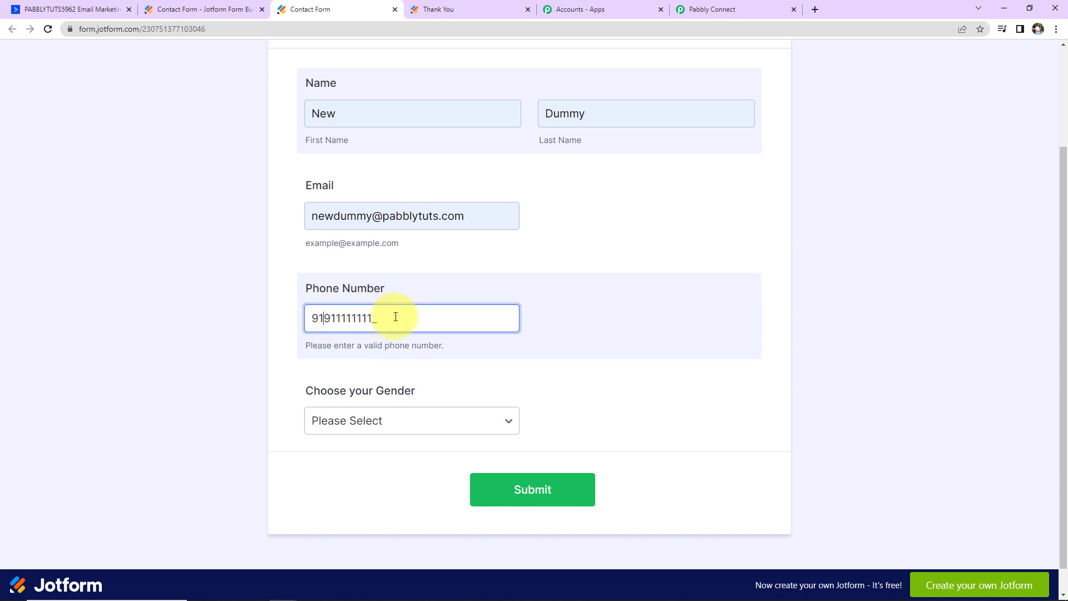
text(1)
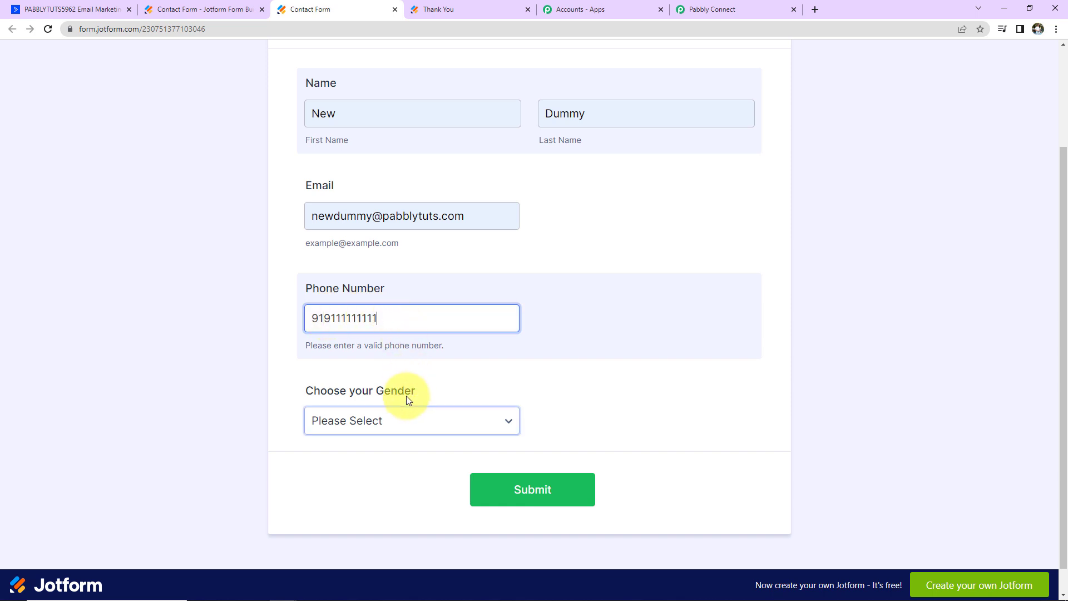
- Choose Female as the gender and submit the test entry
click(405, 420)
click(357, 471)
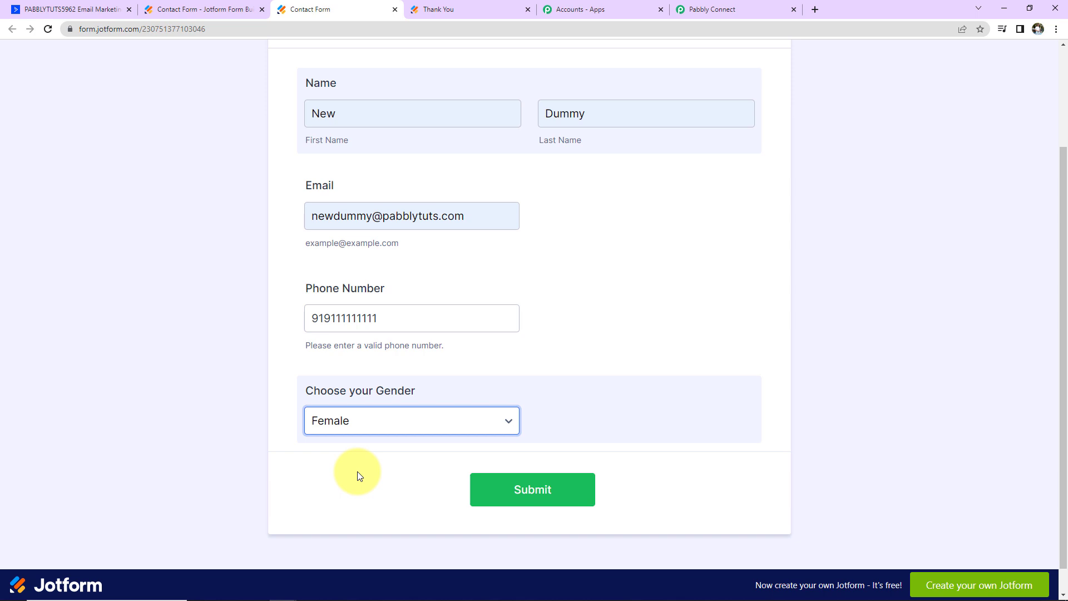
click(528, 476)
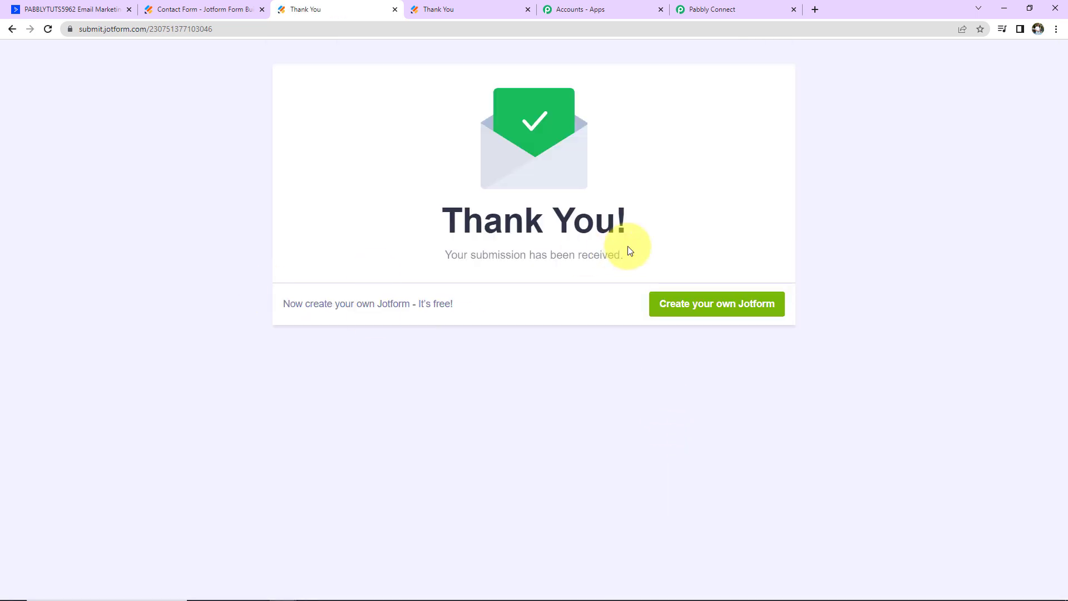
click(76, 9)
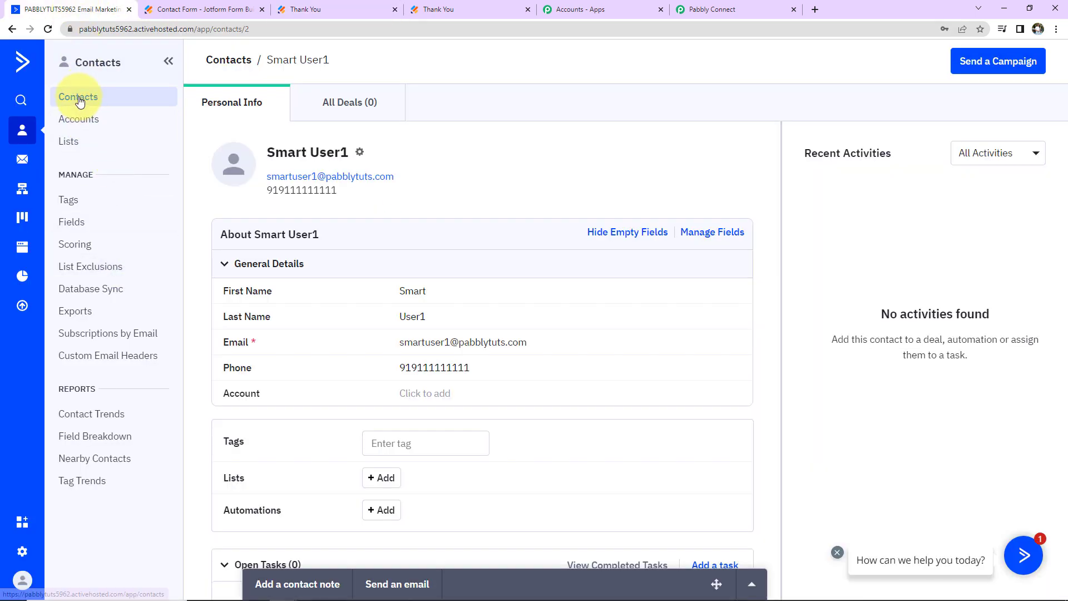
- Open the newest contact, created from the second Jotform entry, in ActiveCampaign's Contacts table
click(78, 97)
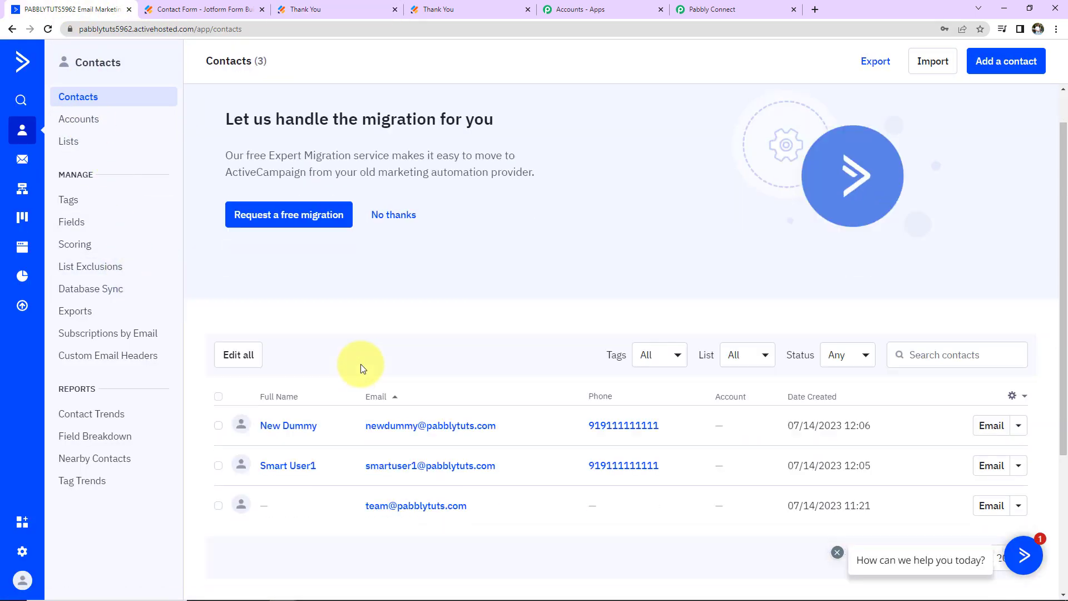
scroll(368, 333, down, 5)
click(298, 217)
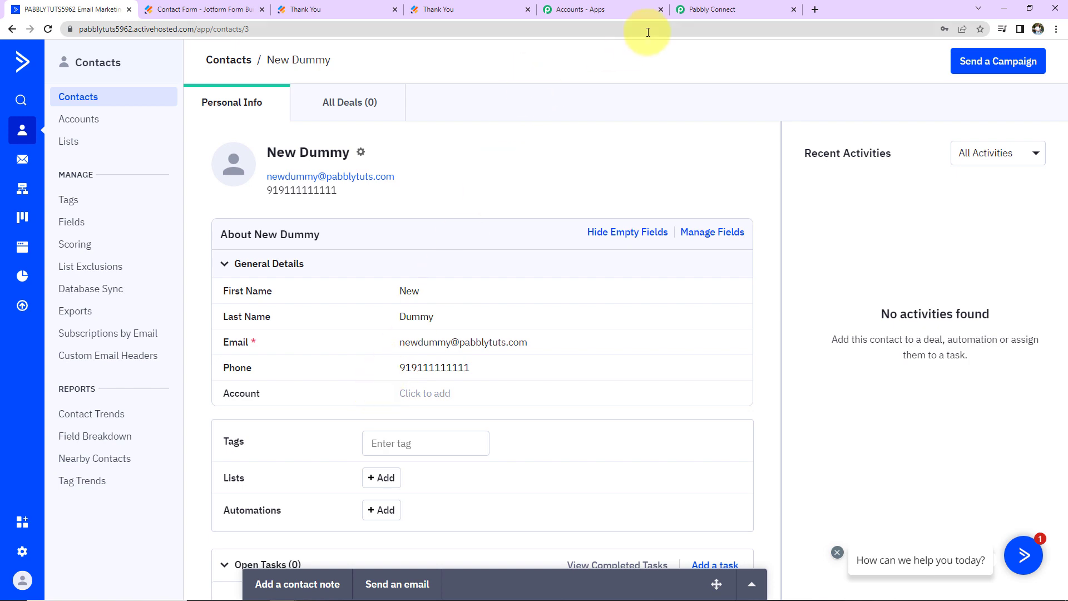
click(692, 16)
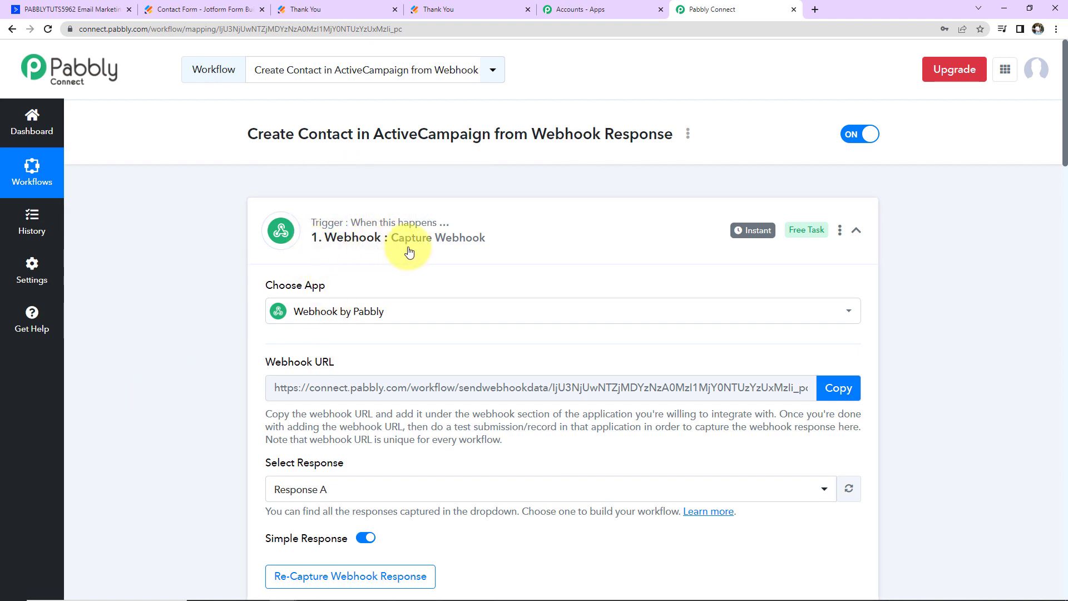
- Collapse the Webhook 'Capture Webhook' trigger and the ActiveCampaign 'Create a Contact' action panels
click(856, 229)
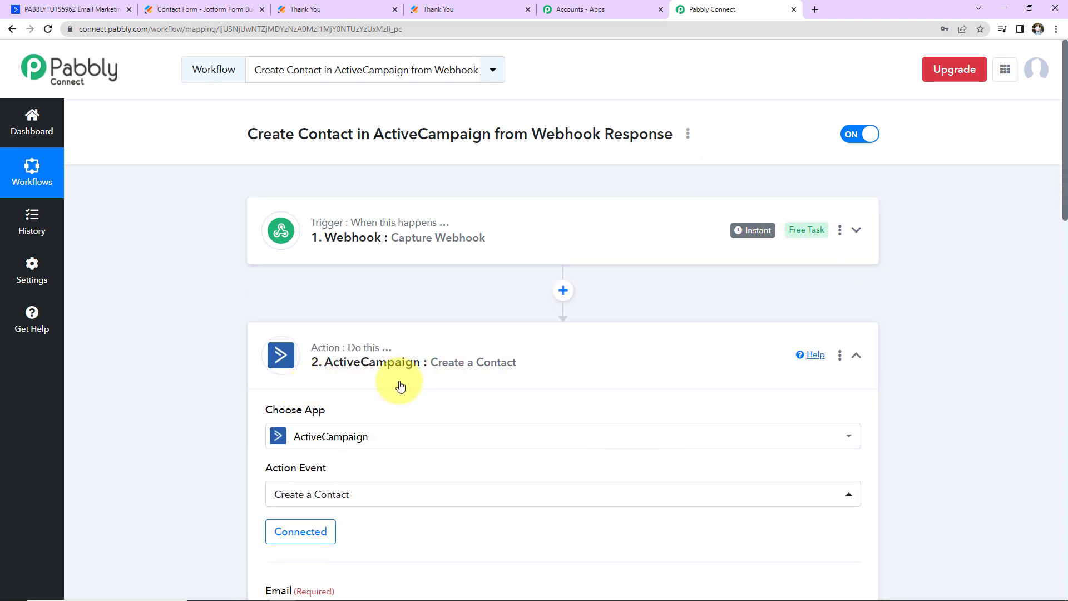
click(857, 358)
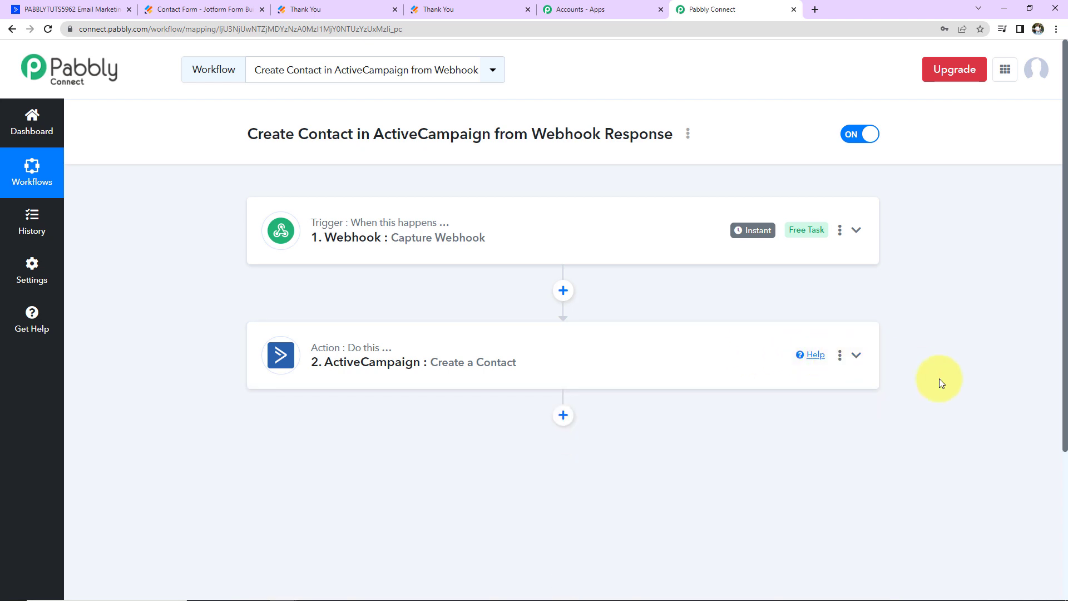